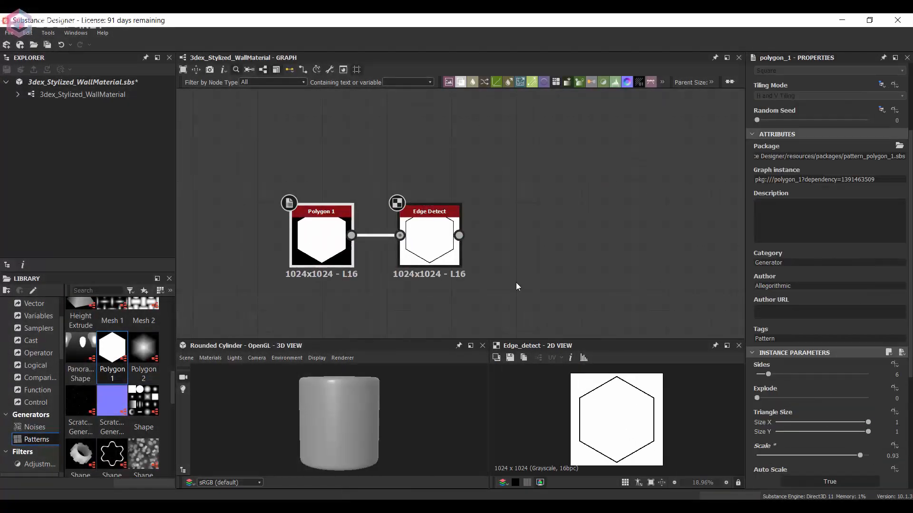
Step: Inspect the Edge Detect settings and enlarge the Tile Sampler's hexagon cells to about 1.5 scale
click(428, 239)
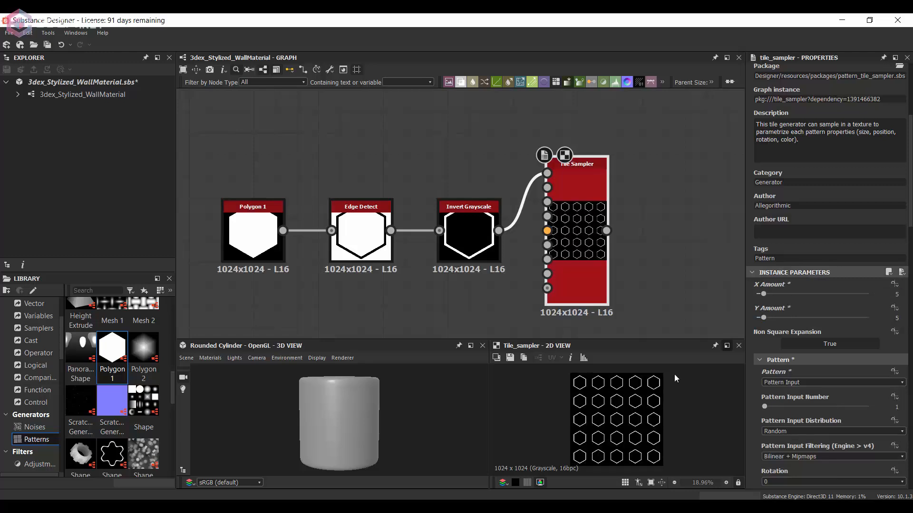
scroll(829, 383, down, 6)
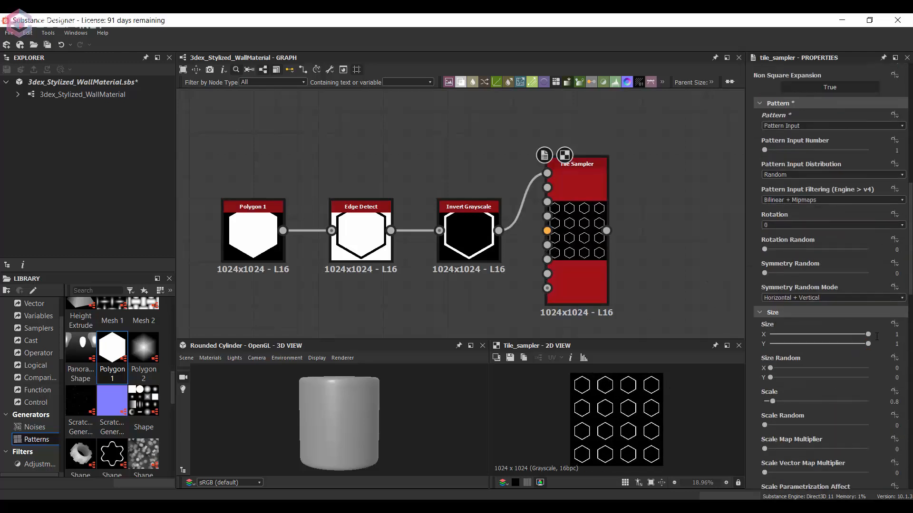
drag(825, 335, 832, 334)
scroll(825, 334, down, 5)
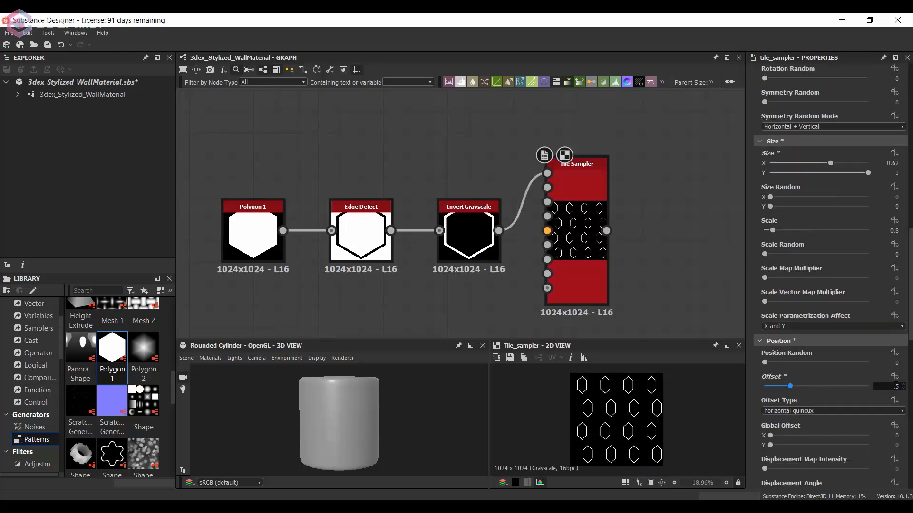
drag(779, 231, 781, 232)
scroll(653, 373, up, 2)
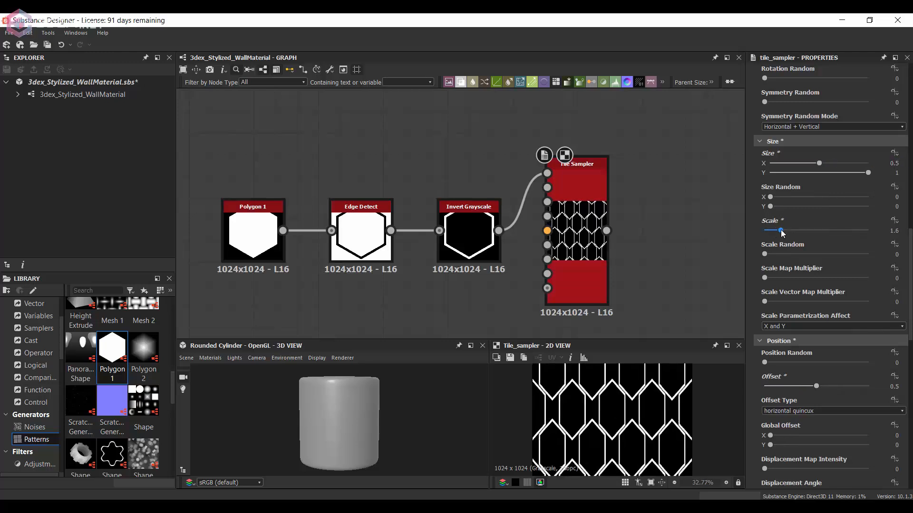
scroll(613, 421, down, 1)
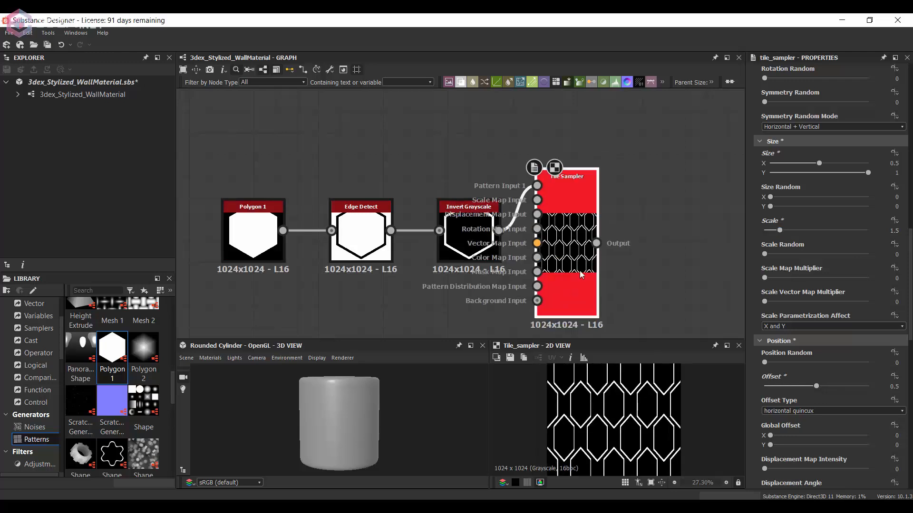
scroll(571, 236, down, 3)
Step: Add an Invert Grayscale after the Tile Sampler and feed it into a Flood Fill node
drag(527, 260, 563, 235)
click(570, 214)
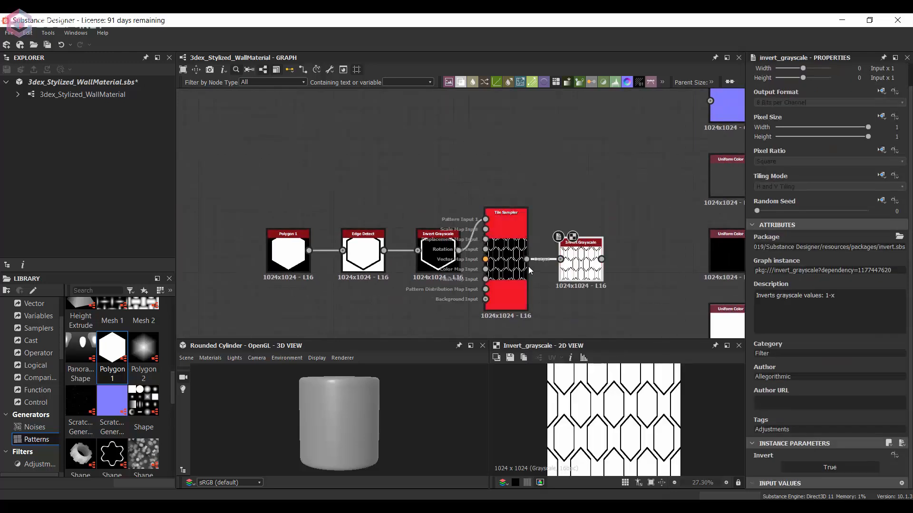
click(507, 242)
scroll(830, 391, down, 2)
drag(779, 401, 784, 403)
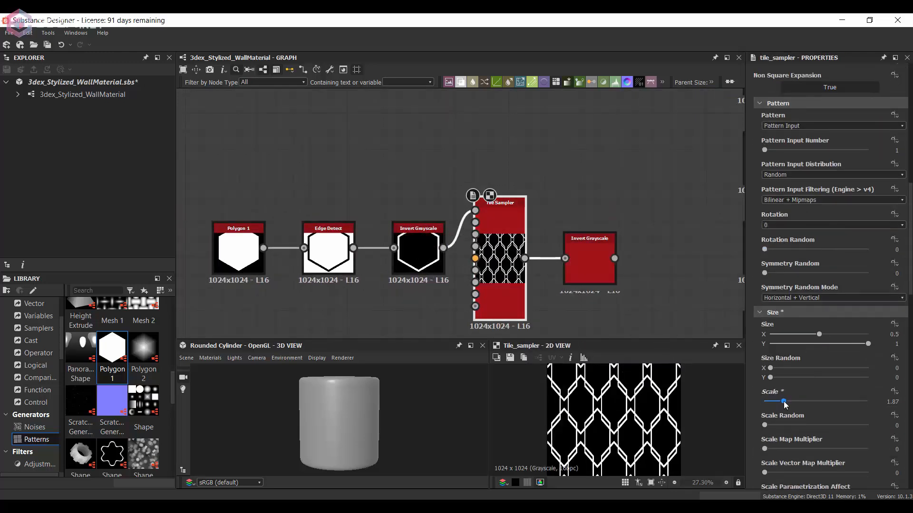
scroll(505, 203, down, 2)
key(space)
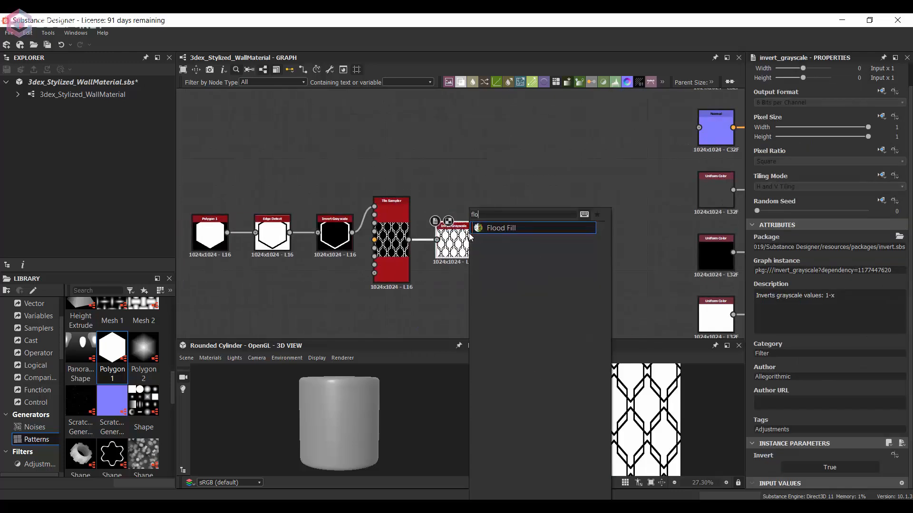
click(500, 229)
drag(456, 272, 442, 164)
Step: Add Flood Fill to Gradient with a rotated angle, then a Distance node fed by the inverted lattice
key(space)
click(542, 214)
drag(763, 417, 768, 423)
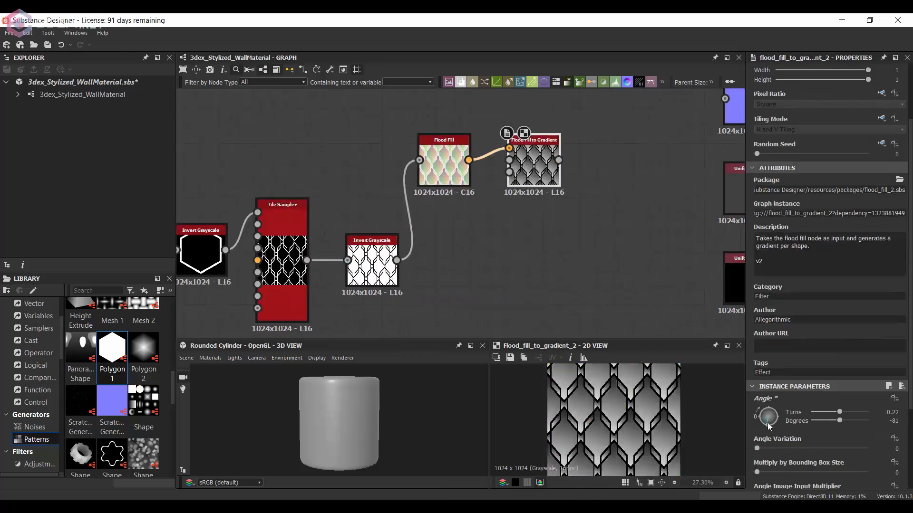
scroll(525, 281, up, 1)
key(space)
text(dist)
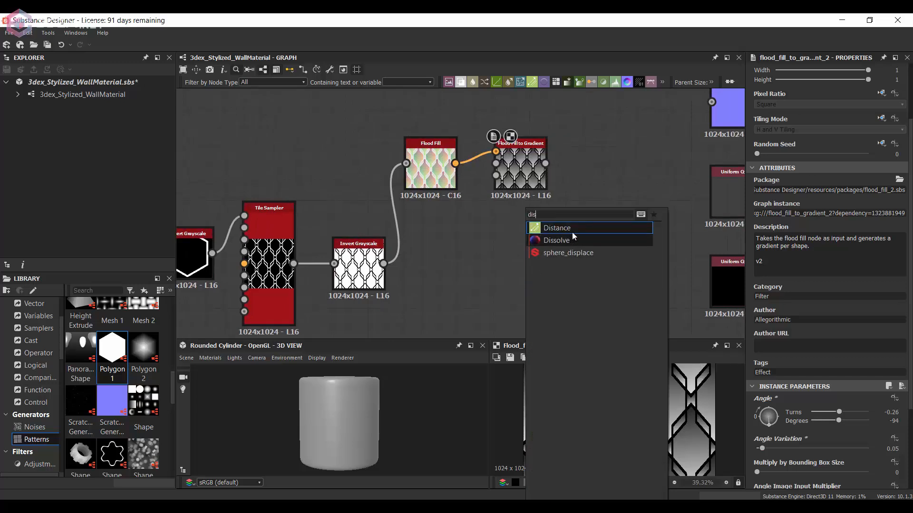
key(Return)
drag(449, 266, 495, 270)
scroll(574, 238, down, 1)
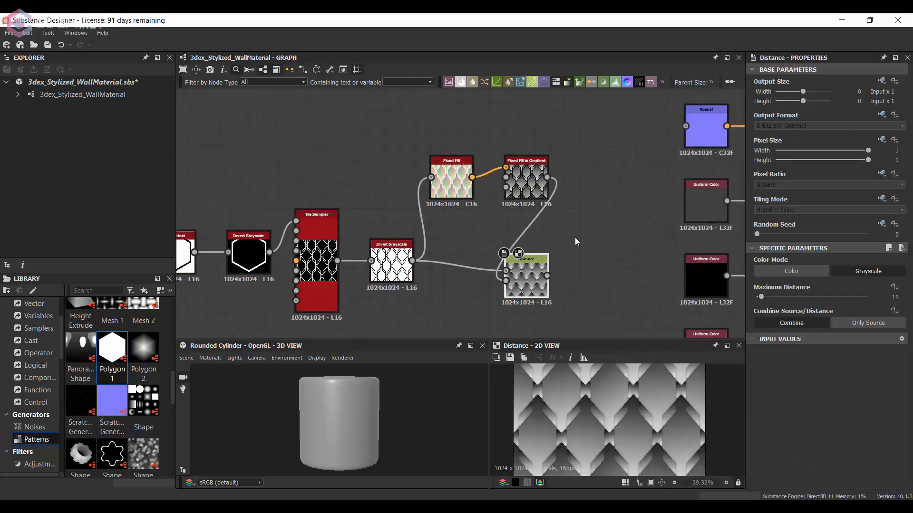
Step: Preview the Normal result and switch the 3D scene to a rounded cube with edited material settings
double_click(702, 137)
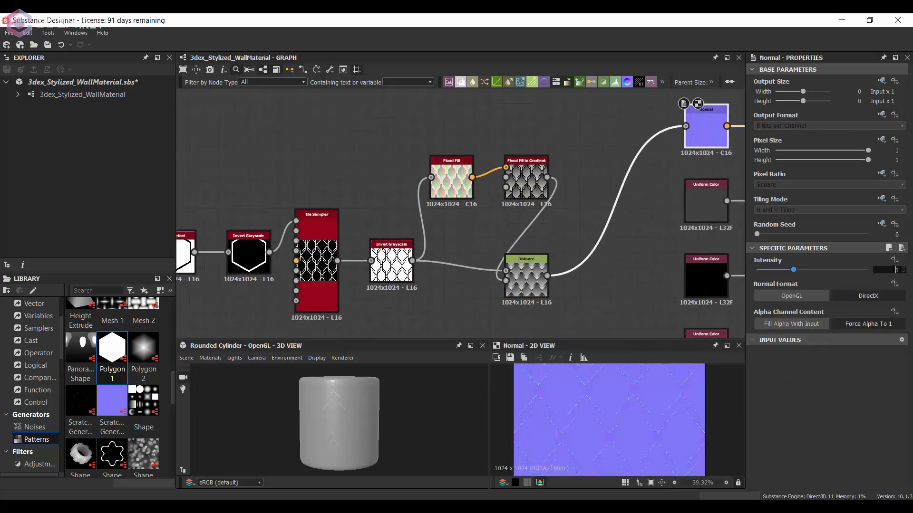
click(210, 358)
click(347, 417)
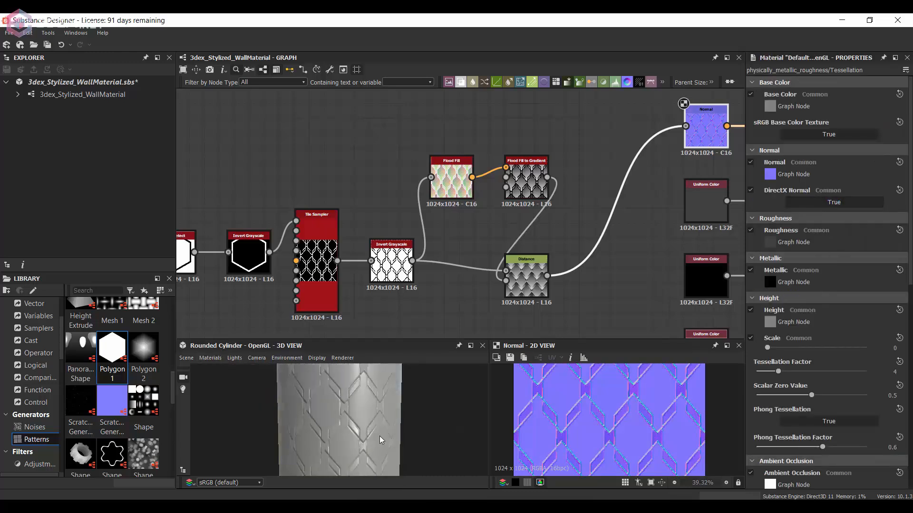
drag(381, 439, 380, 413)
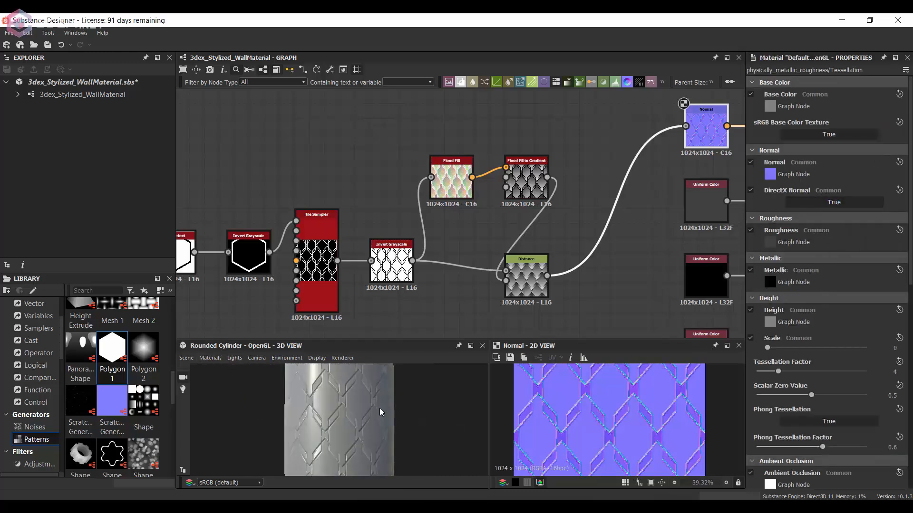
click(186, 358)
click(255, 240)
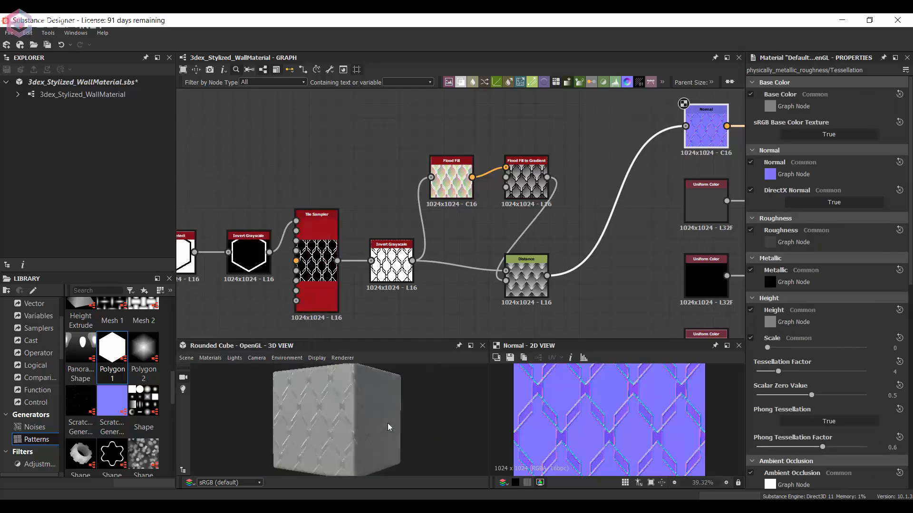
scroll(565, 216, down, 3)
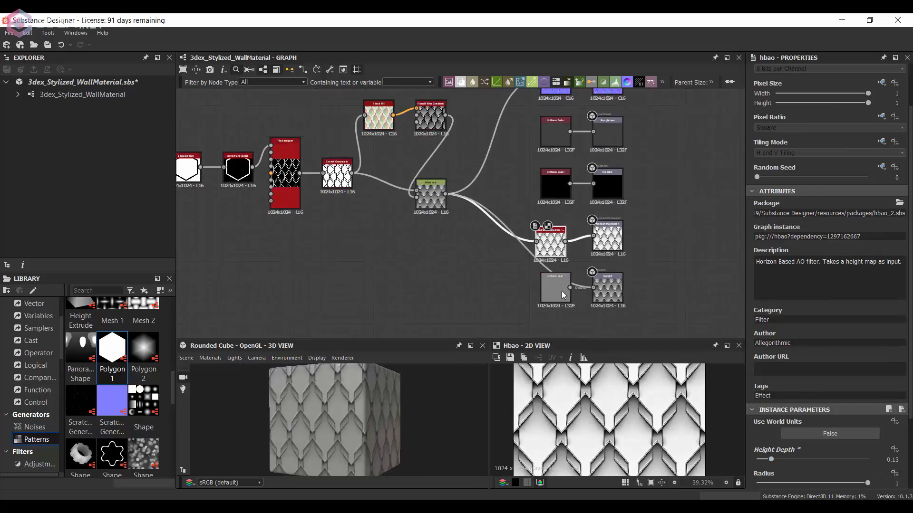
Step: Raise the preview material's height scale and set tessellation factor to 9
click(211, 358)
click(285, 402)
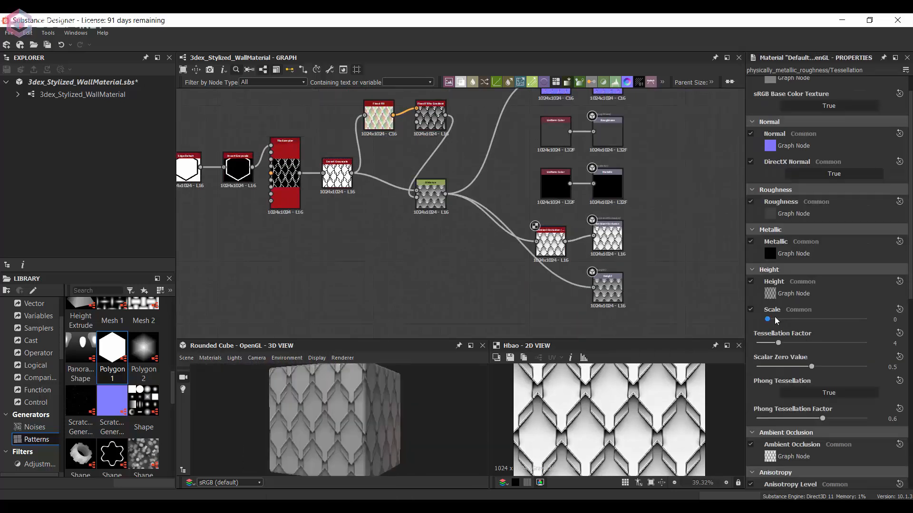
click(815, 343)
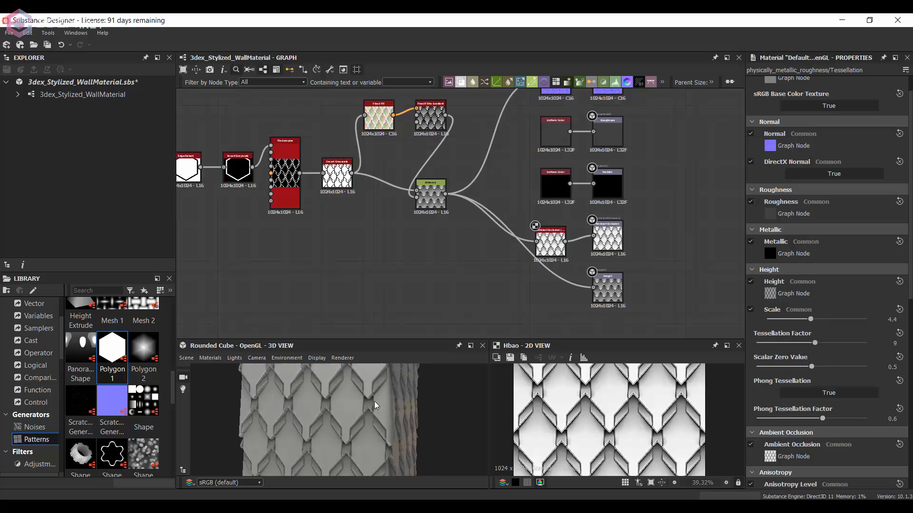
scroll(582, 192, up, 3)
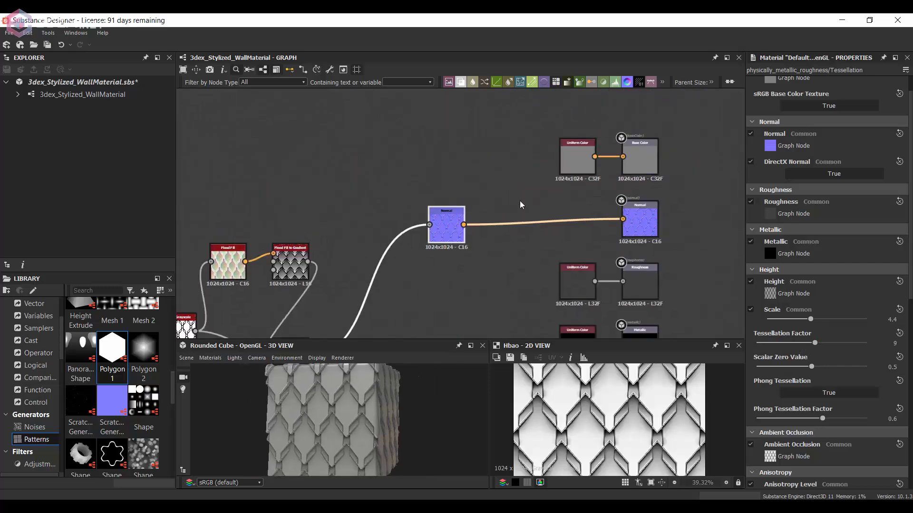
Step: Add a Curvature Smooth node and start a gradient map key away from red, moved left
key(space)
text(cur)
click(552, 226)
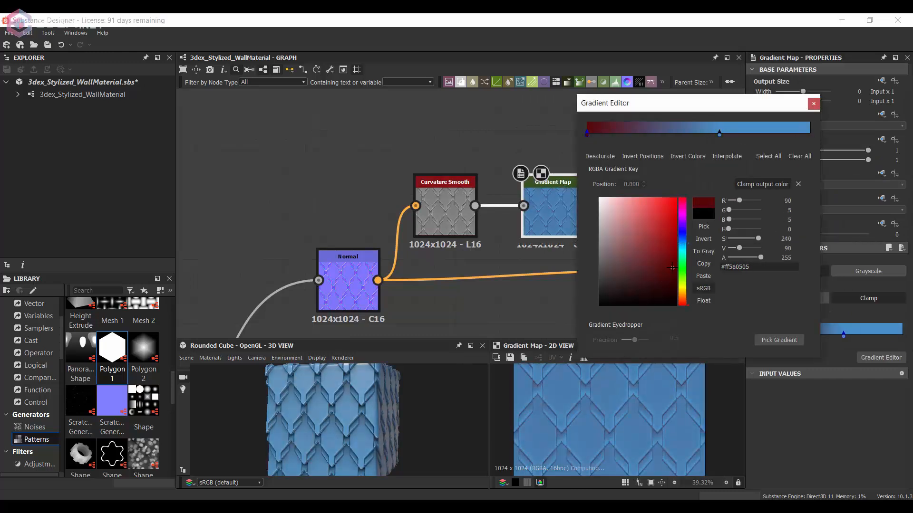
click(684, 252)
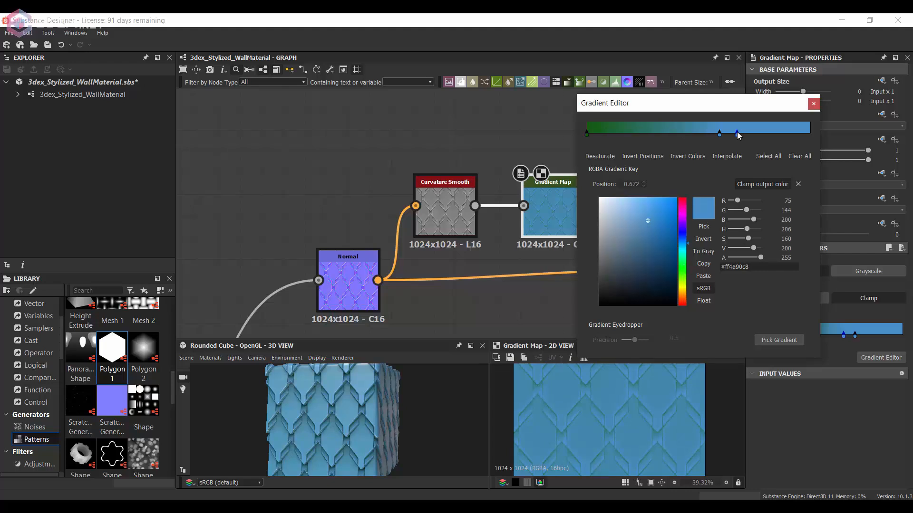
drag(719, 133, 705, 135)
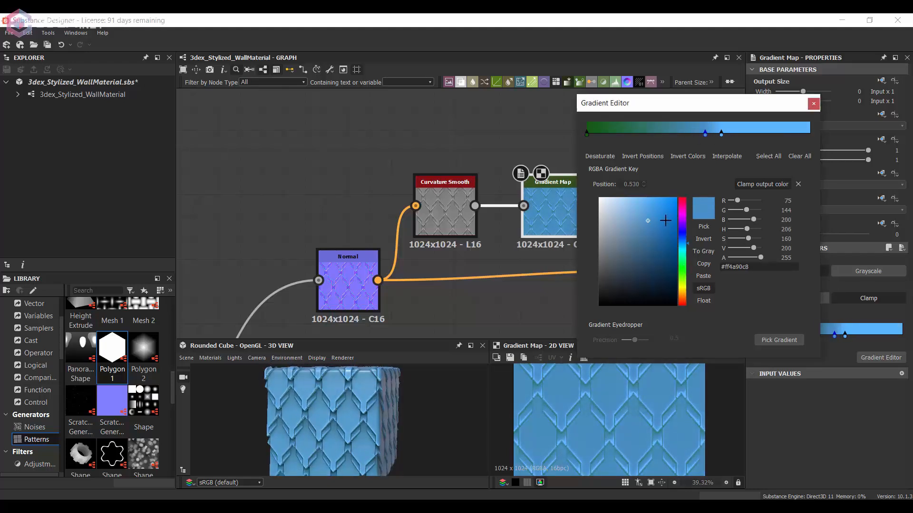
Step: Tune the gradient keys to deep blue and cyan shades for the scale colouring
click(659, 219)
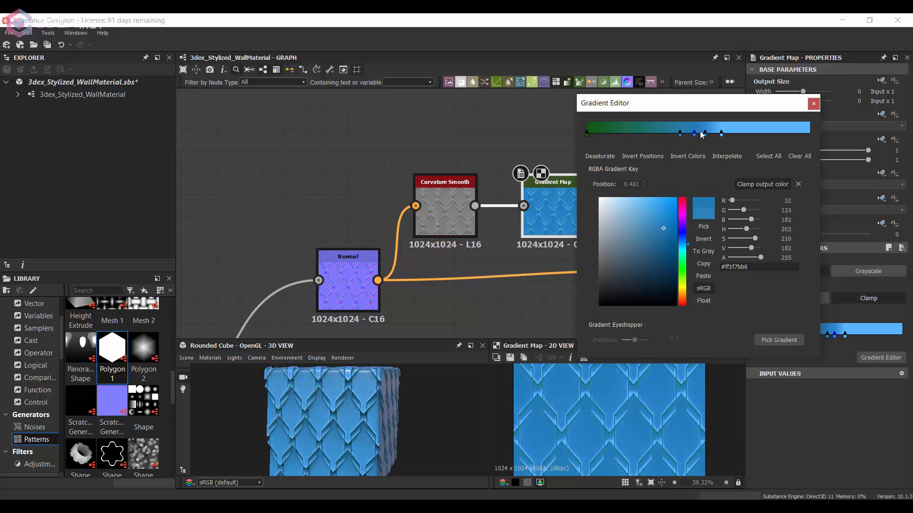
drag(684, 241, 684, 248)
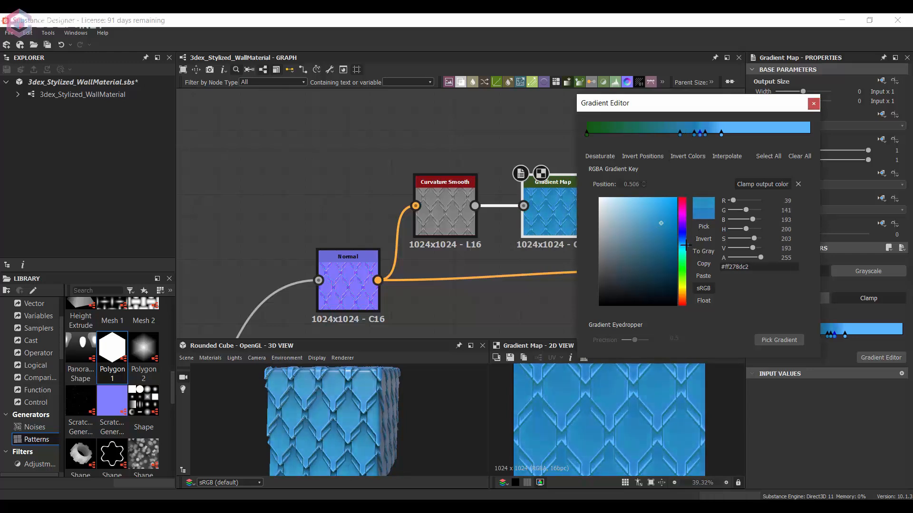
drag(699, 133, 695, 133)
drag(661, 223, 683, 249)
scroll(335, 421, up, 3)
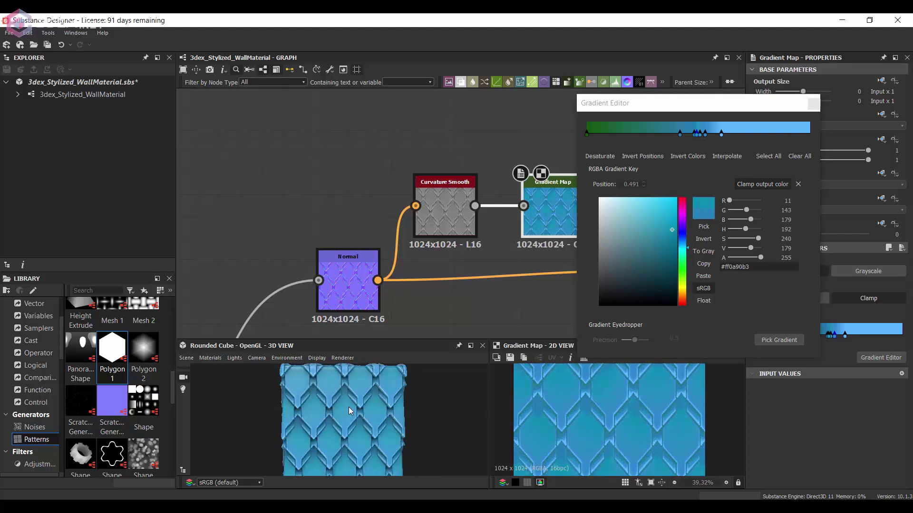
Step: Close the gradient editor and retune the Tile Sampler scale so the scales overlap more
click(813, 106)
scroll(428, 214, down, 3)
drag(499, 214, 340, 236)
click(312, 214)
scroll(848, 359, down, 5)
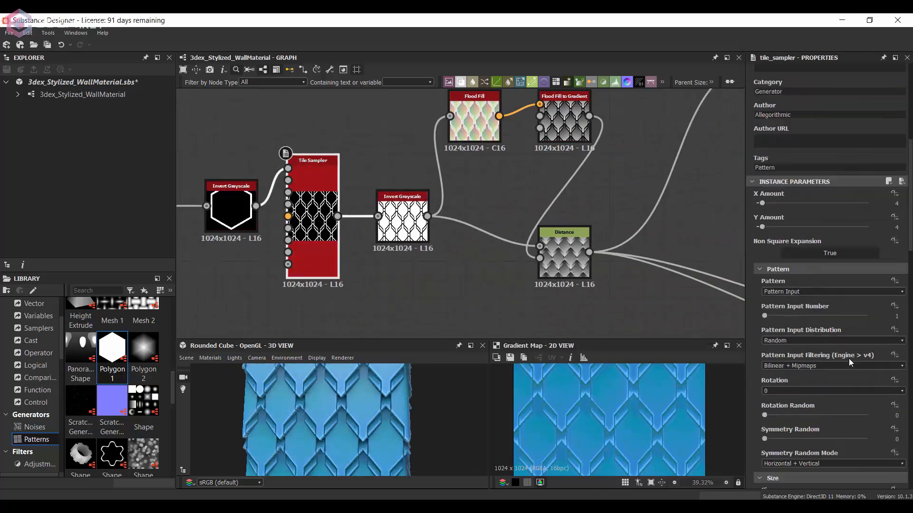
scroll(849, 358, down, 5)
drag(766, 425, 790, 425)
drag(357, 425, 364, 416)
drag(788, 425, 787, 426)
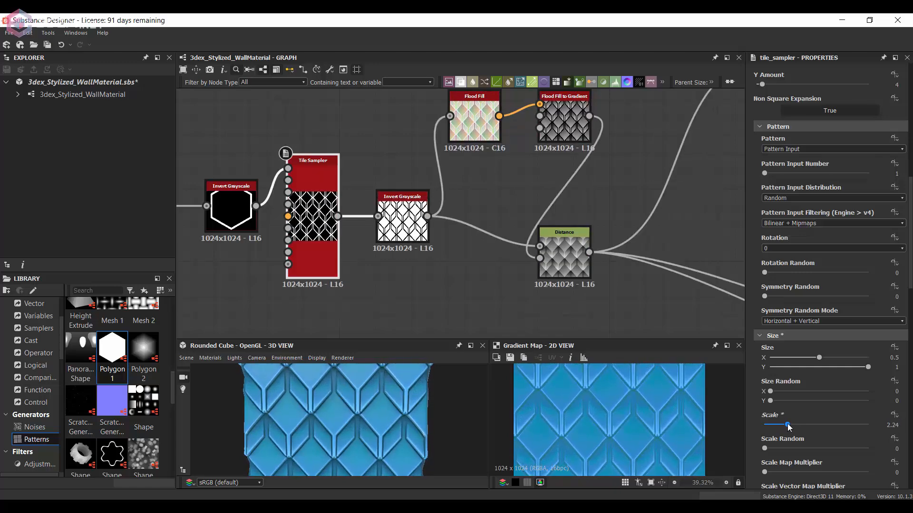
scroll(302, 421, down, 4)
scroll(302, 420, up, 4)
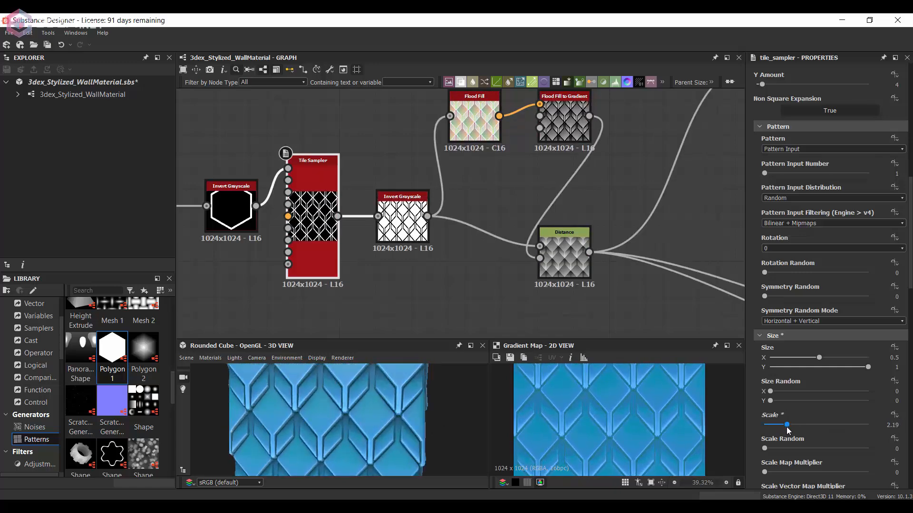
drag(787, 426, 788, 426)
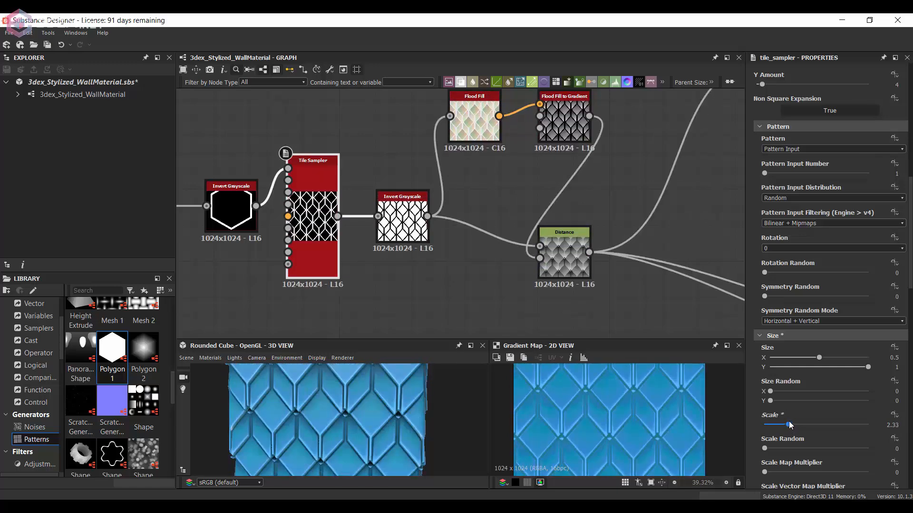
scroll(302, 421, down, 4)
scroll(480, 205, down, 2)
scroll(479, 205, up, 4)
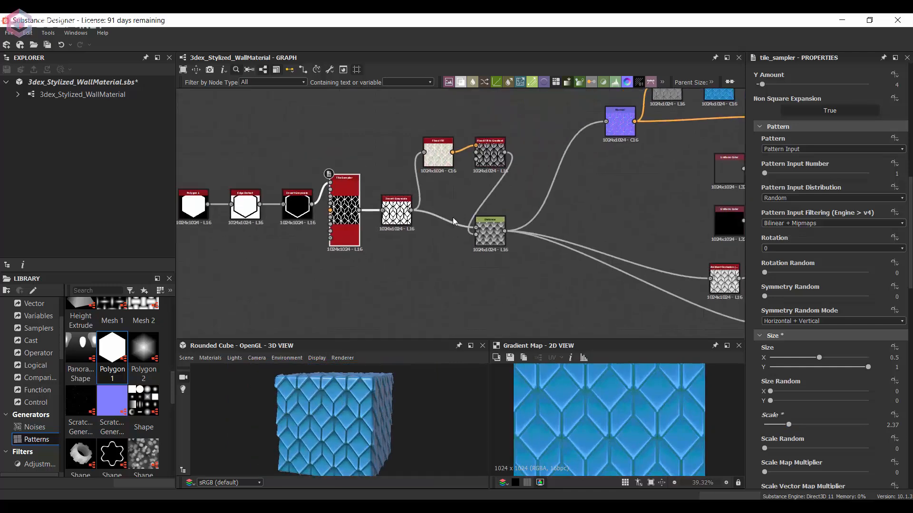
Step: Lower Flood Fill to Gradient angle variation to 0.13 and move the previewed Distance node right
click(500, 146)
drag(784, 333, 771, 333)
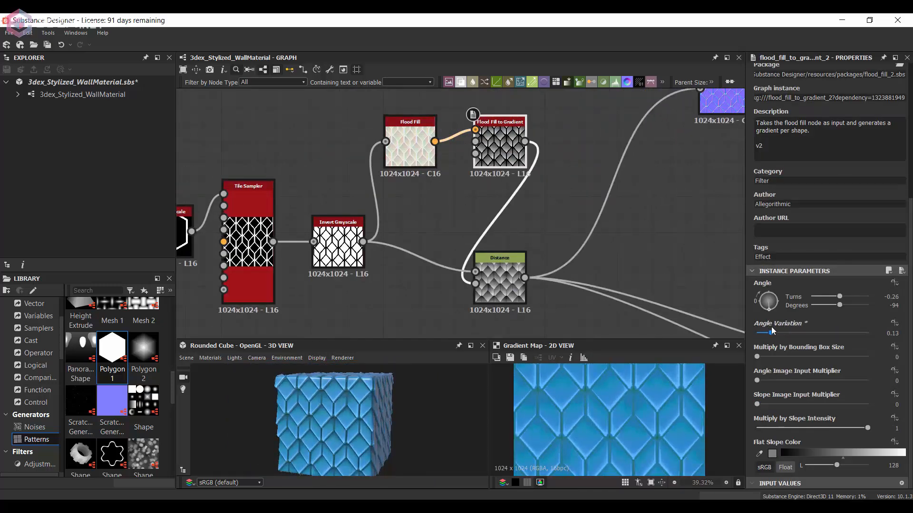
double_click(504, 285)
drag(503, 286, 535, 293)
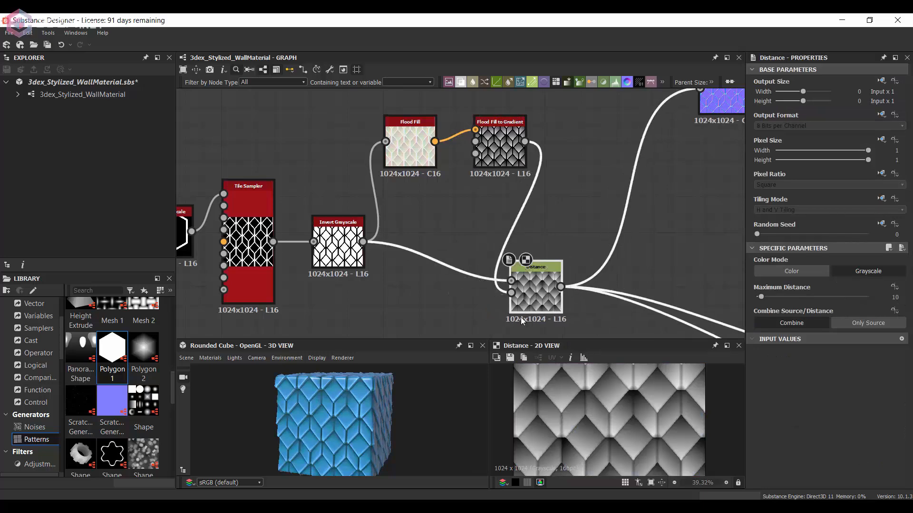
scroll(599, 408, down, 2)
scroll(369, 425, up, 2)
scroll(370, 424, down, 2)
scroll(439, 246, down, 3)
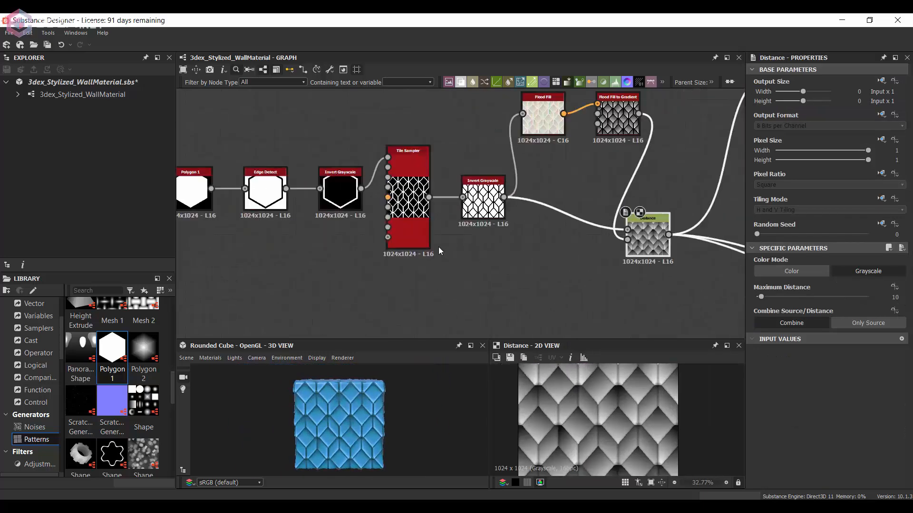
Step: Add a square Shape generator and preview it alongside the Tile Sampler
key(space)
key(Escape)
double_click(417, 164)
scroll(418, 214, up, 3)
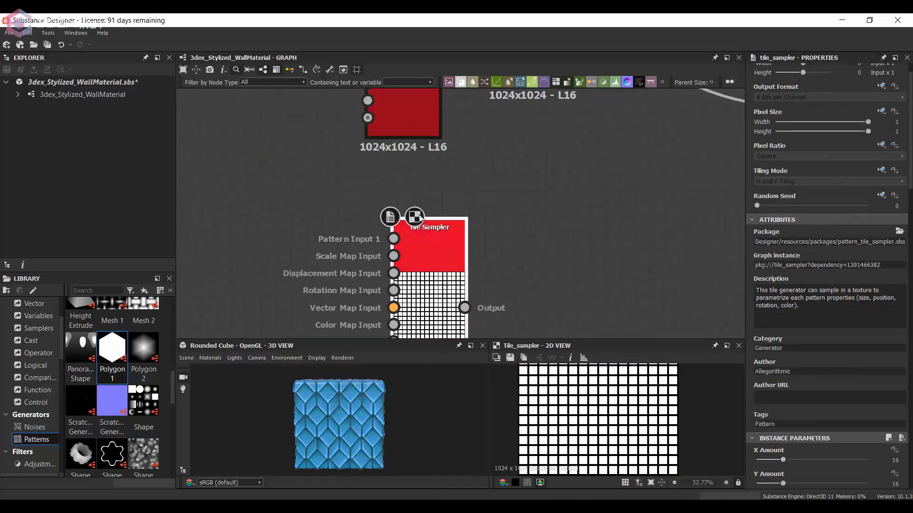
scroll(417, 214, up, 2)
key(space)
text(sha)
key(Return)
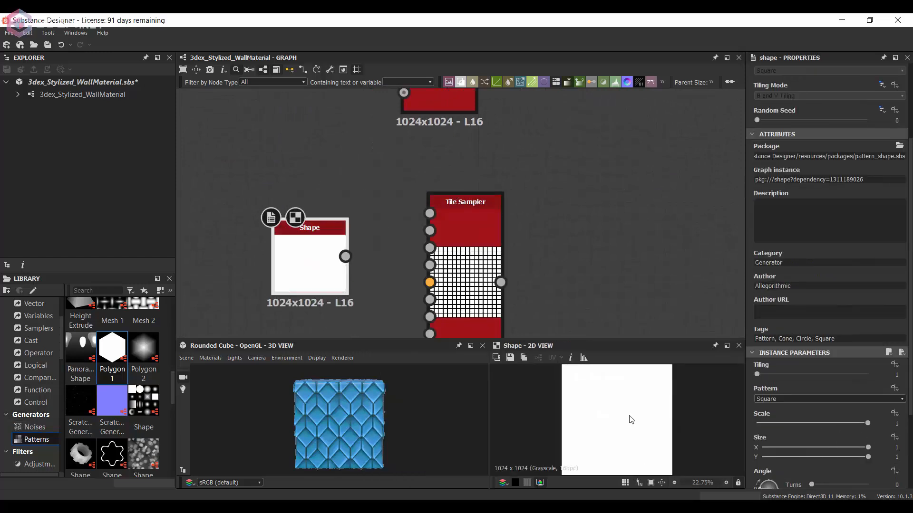
double_click(405, 275)
scroll(361, 153, down, 2)
Step: Chain the Shape through duplicated Edge Detect and Invert Grayscale into a 2×2 Tile Sampler, tuning edge width
key(ctrl+d)
drag(324, 107, 386, 229)
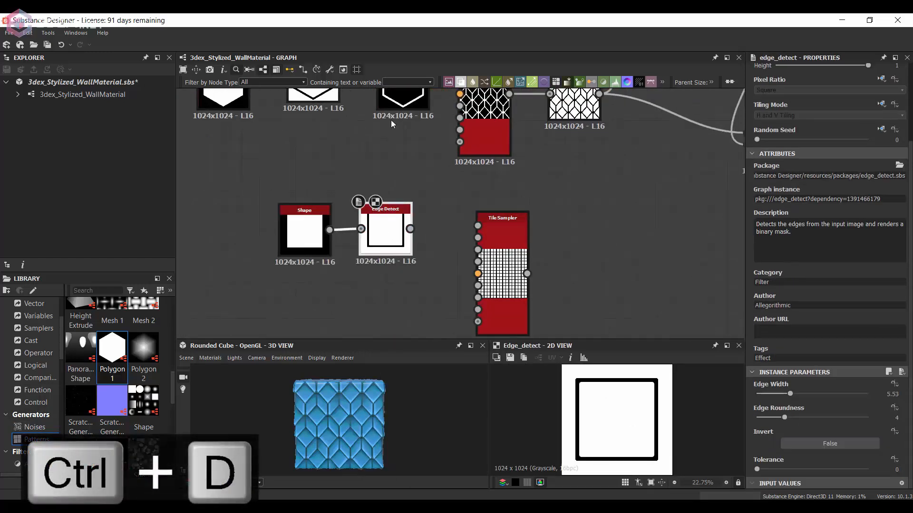
key(ctrl+d)
mouse_move(414, 107)
mouse_down()
mouse_move(448, 231)
mouse_move(506, 227)
mouse_up()
click(530, 218)
scroll(827, 285, down, 3)
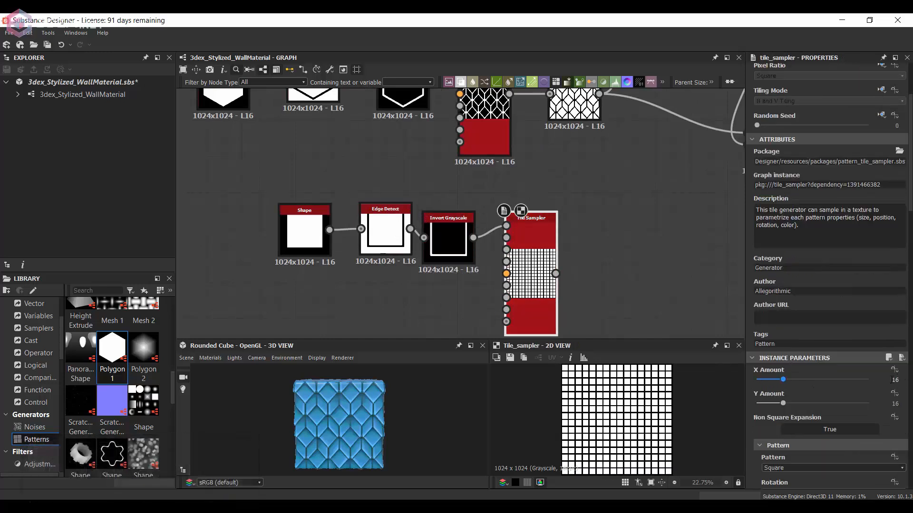
click(893, 393)
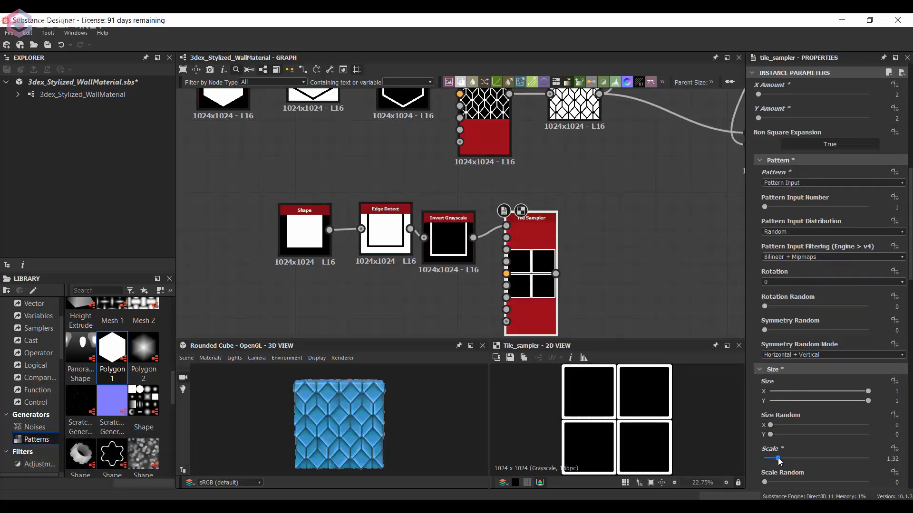
scroll(567, 273, down, 1)
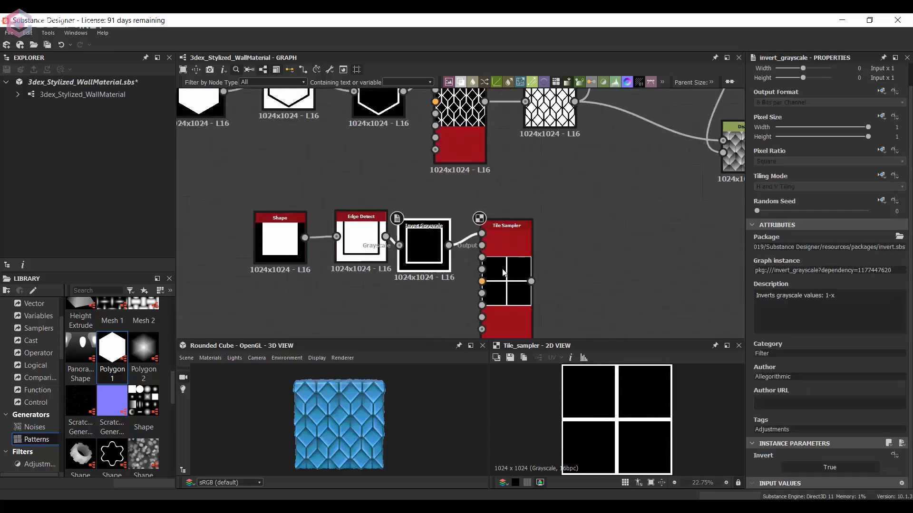
click(385, 228)
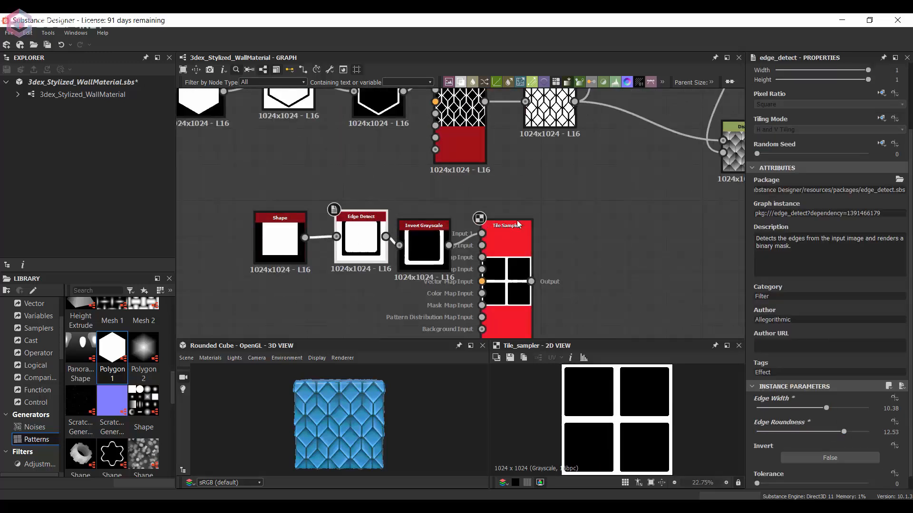
scroll(519, 224, down, 3)
scroll(489, 265, up, 3)
Step: Bevel the square grid with distance 0.06 and adjust it with a Levels node
key(space)
click(428, 315)
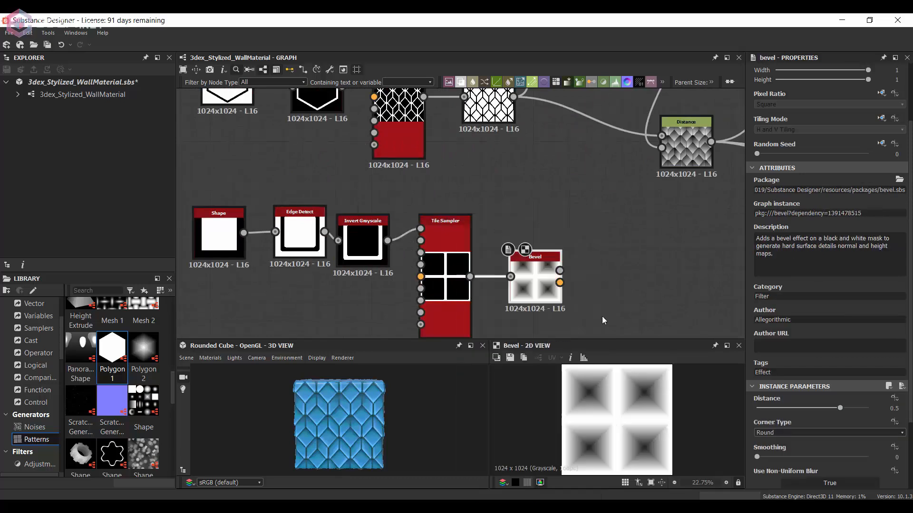
drag(838, 412, 817, 412)
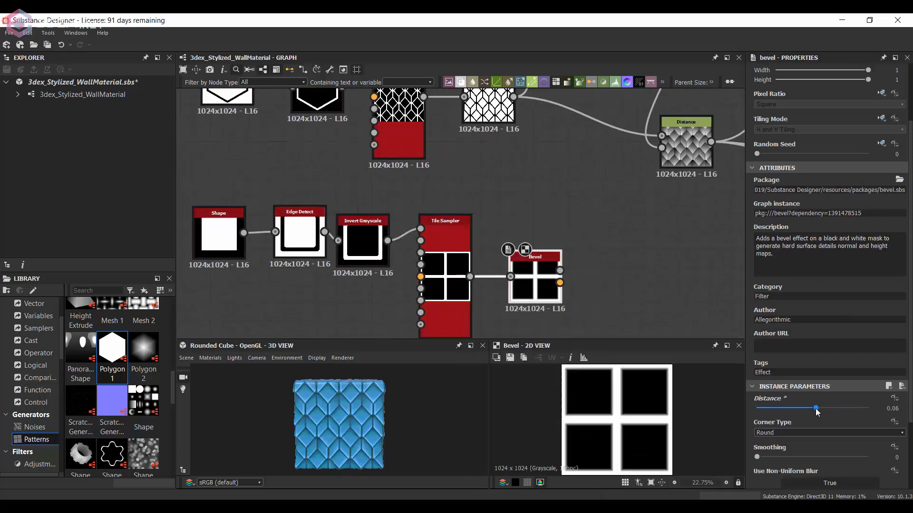
scroll(556, 178, down, 3)
key(space)
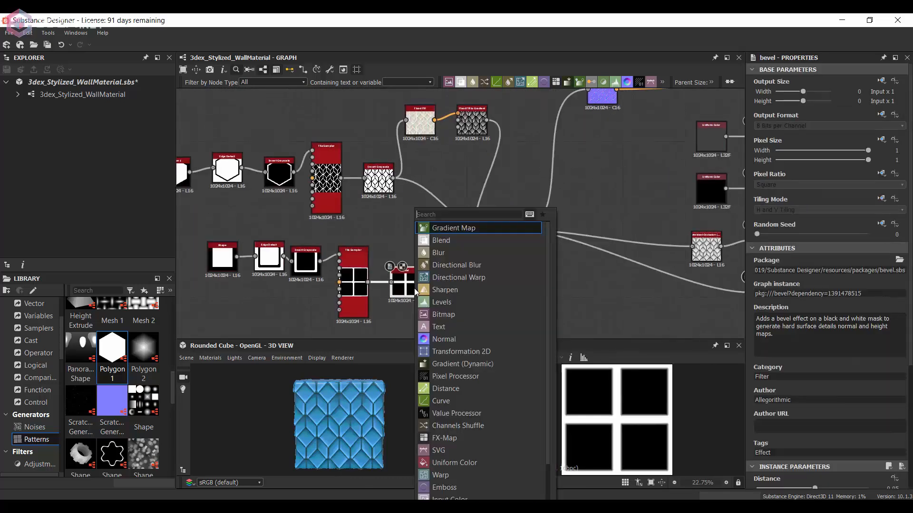
click(456, 235)
drag(879, 375, 841, 376)
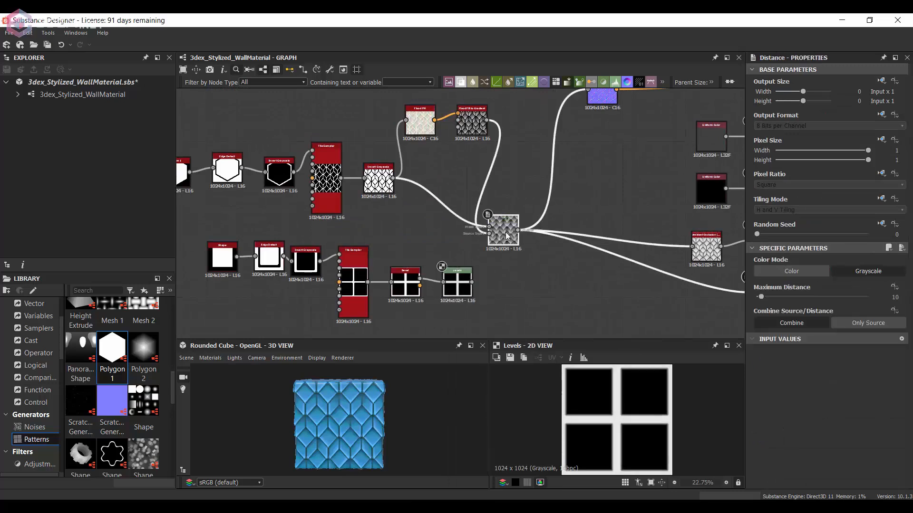
Step: Height-blend the bevelled grid with the Distance scales and wire it to the material outputs
key(space)
click(556, 285)
scroll(563, 294, down, 2)
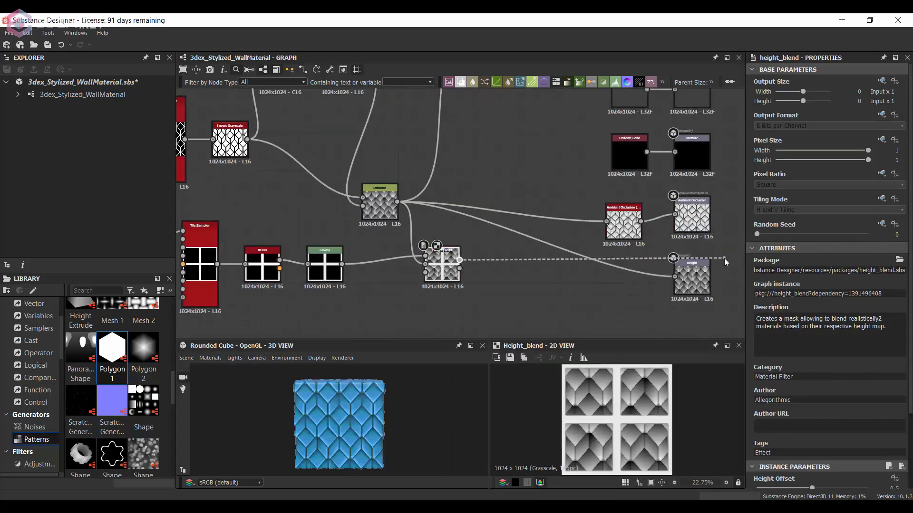
drag(543, 250, 483, 190)
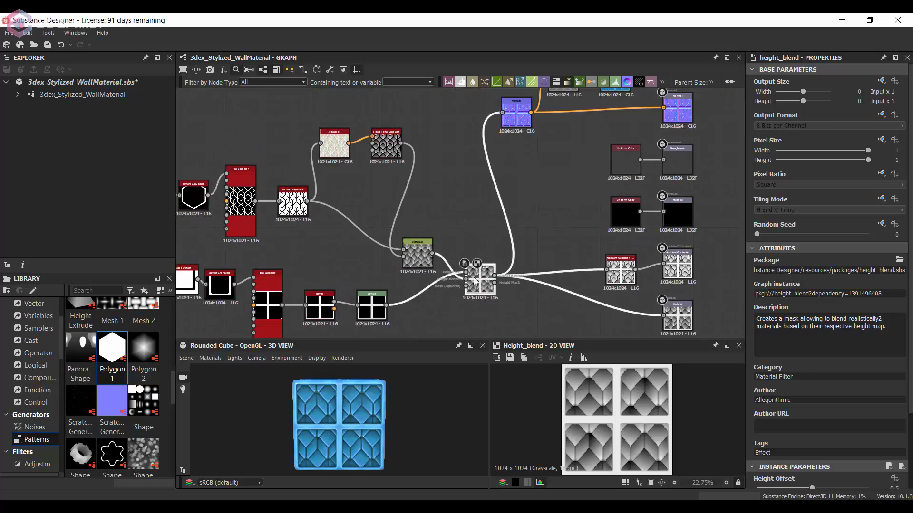
scroll(466, 273, up, 2)
scroll(343, 421, up, 3)
drag(427, 421, 441, 416)
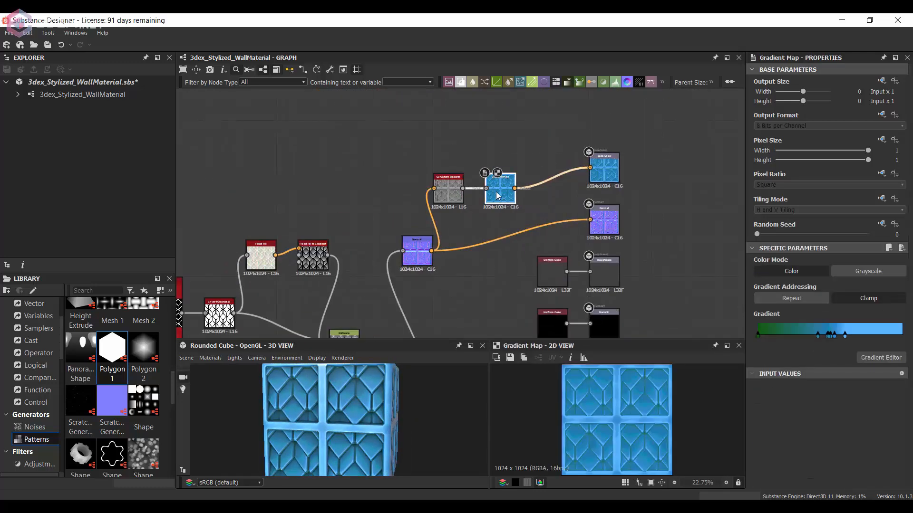
Step: Add a Gradient Map with dark red, orange, brown and yellow keys for the frame colour
key(space)
text(gra)
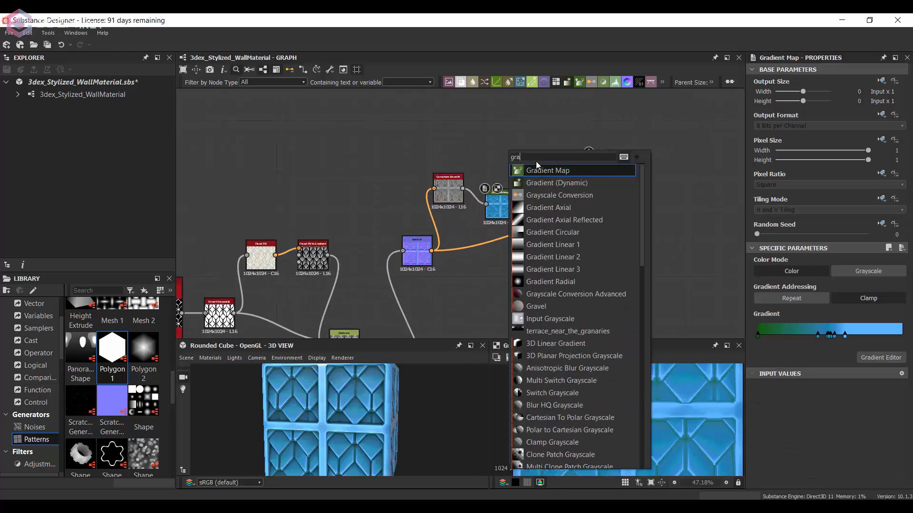
key(Return)
click(881, 358)
drag(681, 225, 681, 226)
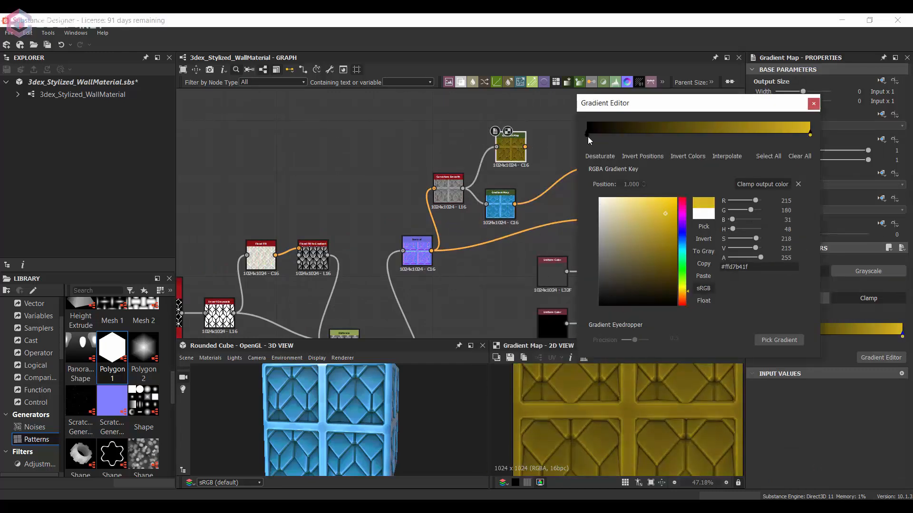
click(704, 199)
click(704, 135)
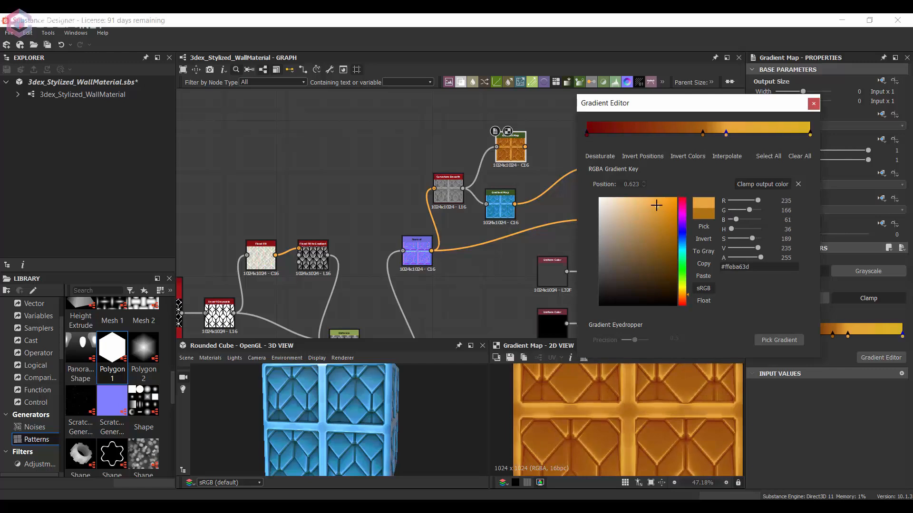
click(691, 135)
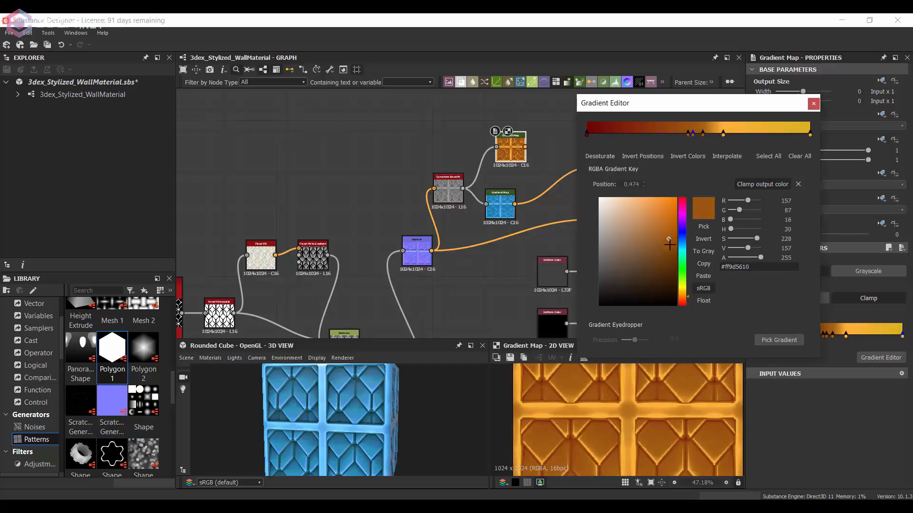
drag(680, 214, 671, 251)
scroll(643, 410, down, 3)
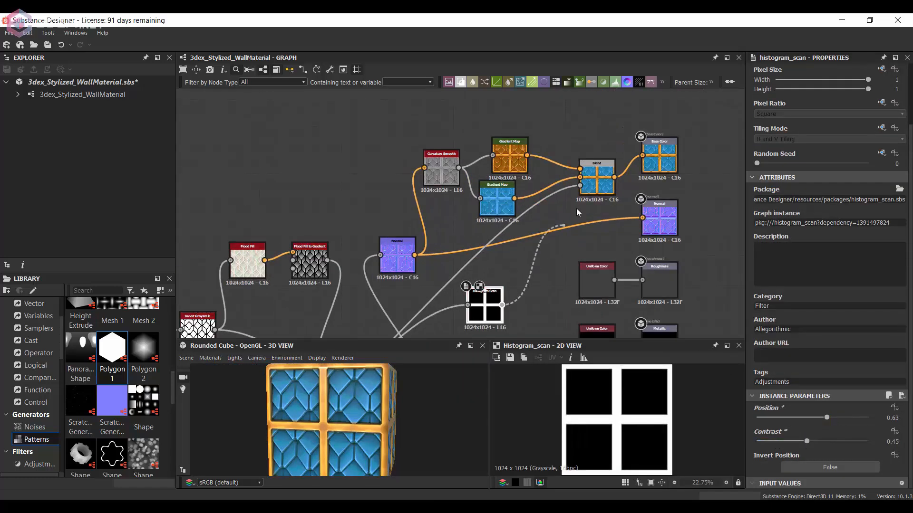
Step: Mask the Blend with the Histogram Scan and drop a Cells 1 noise above the Levels node
drag(576, 208, 580, 188)
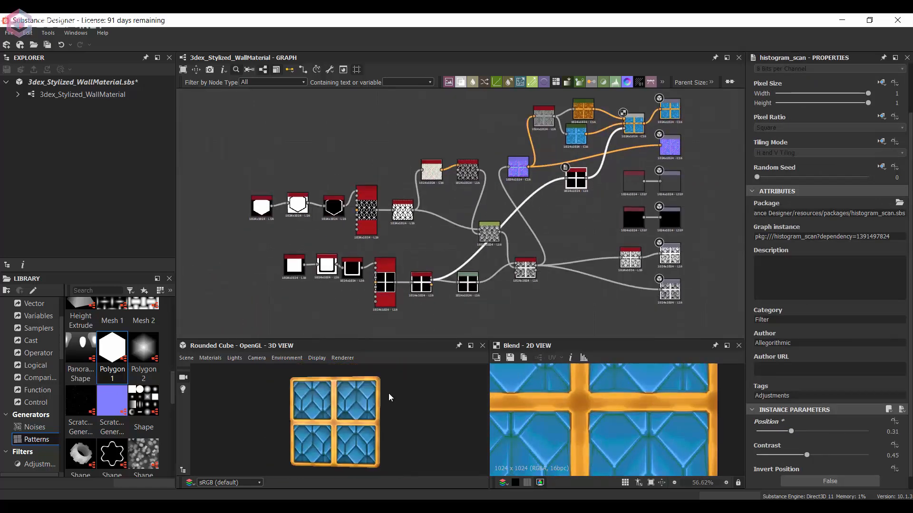
scroll(495, 162, up, 4)
drag(449, 285, 476, 282)
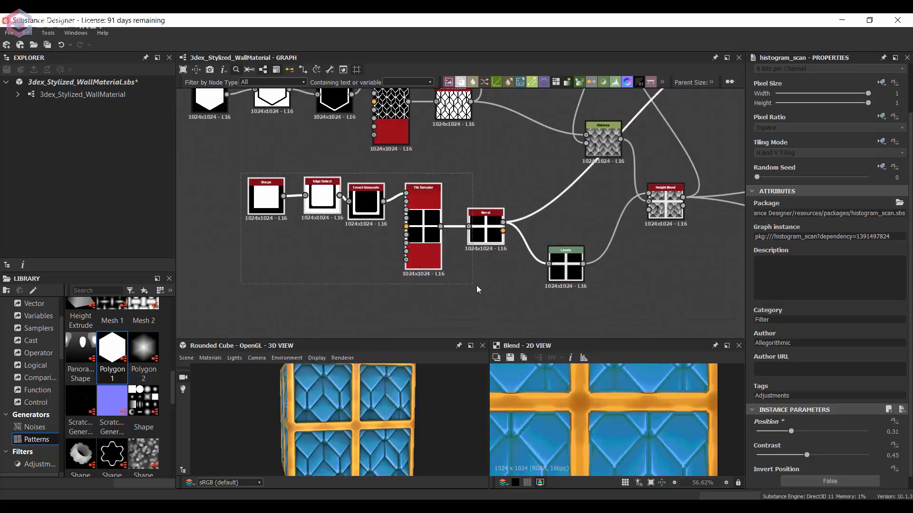
click(34, 428)
scroll(114, 385, down, 2)
mouse_move(112, 421)
mouse_down()
mouse_move(527, 224)
mouse_move(570, 229)
mouse_move(559, 207)
mouse_up()
drag(585, 267, 628, 265)
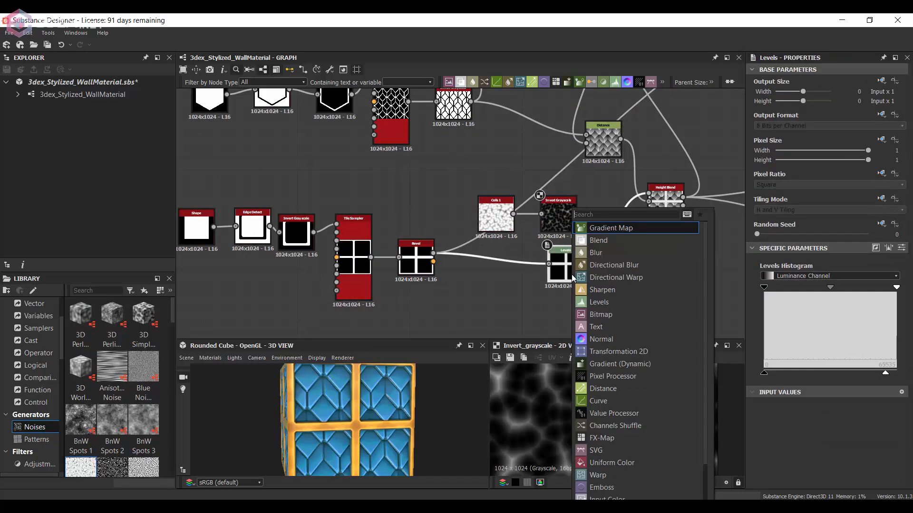
Step: Blend the inverted cell noise additively over the grid at 0.02 opacity
click(621, 279)
drag(645, 174, 612, 250)
click(828, 294)
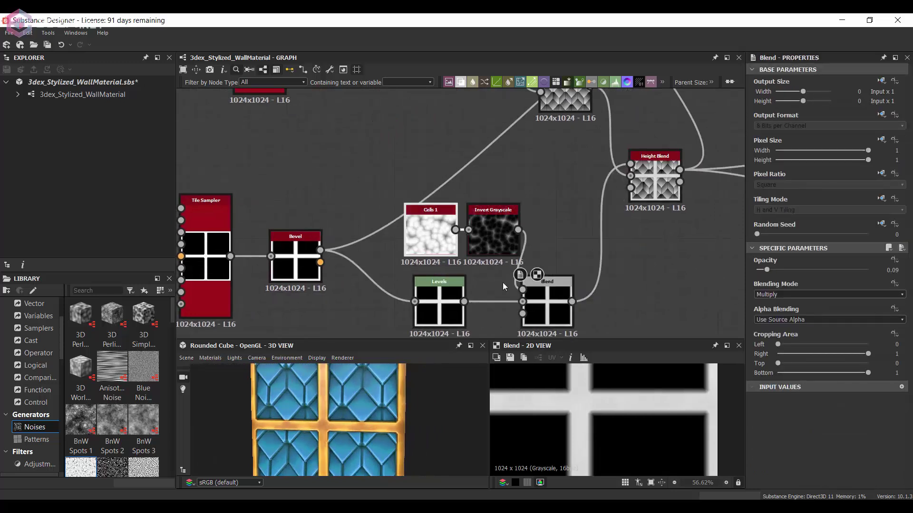
drag(493, 236, 494, 253)
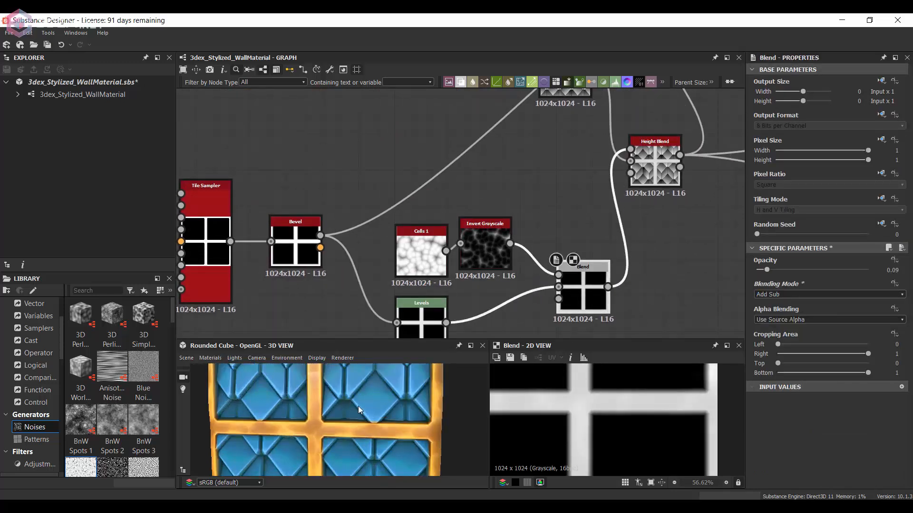
drag(766, 272, 759, 270)
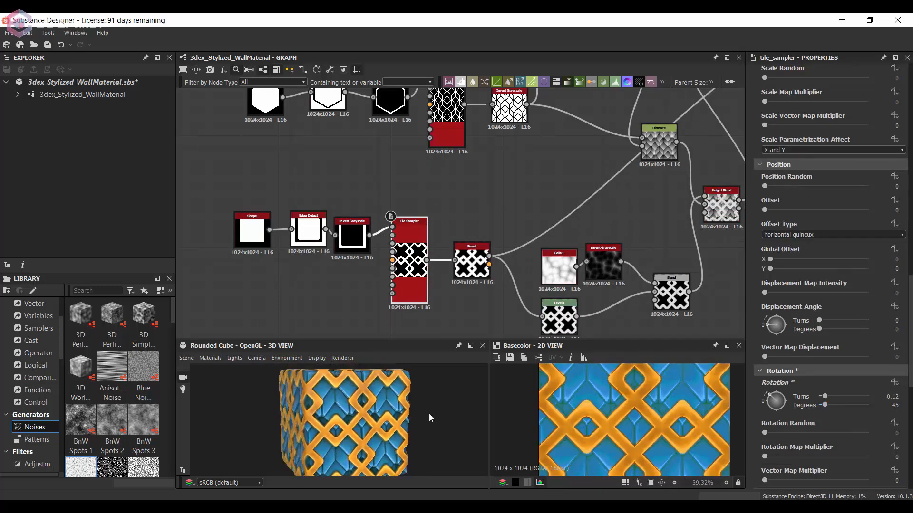
Step: Offset alternate rows of the diamond lattice and reduce its bevel distance
drag(428, 414, 398, 416)
drag(766, 210, 811, 211)
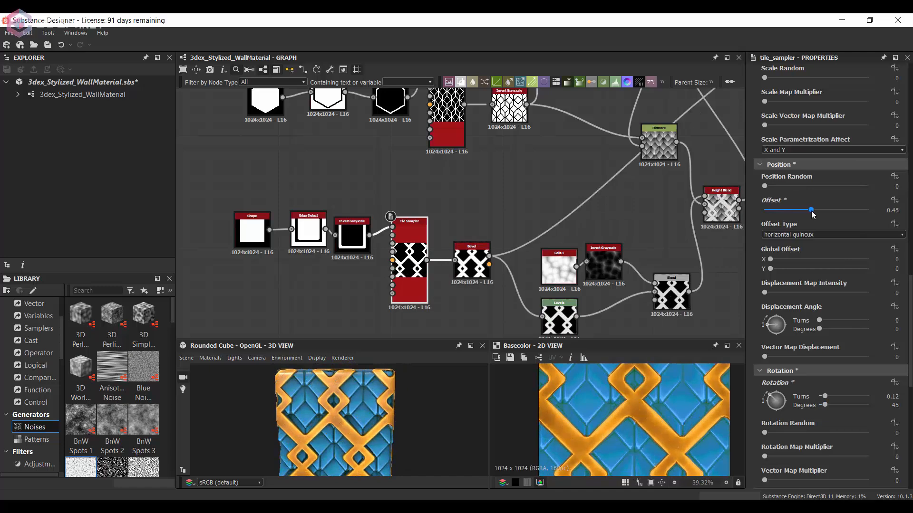
drag(409, 430, 442, 437)
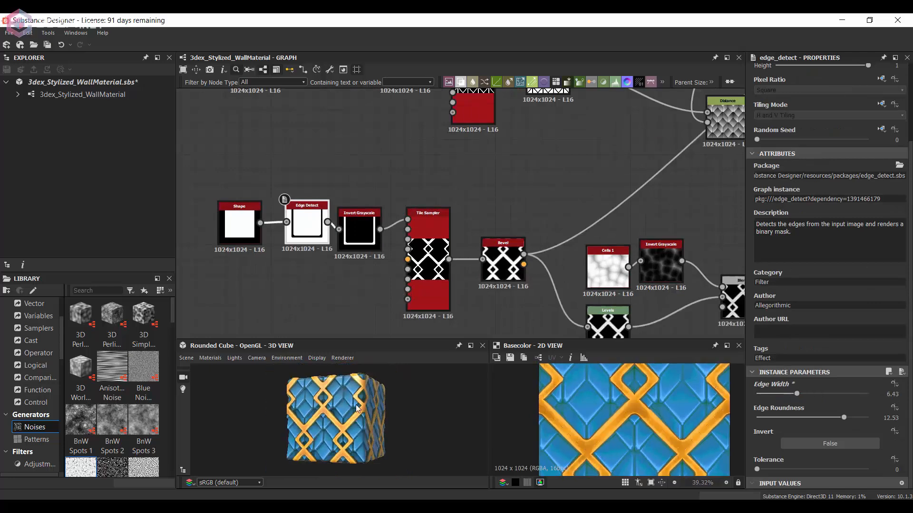
drag(814, 394, 809, 395)
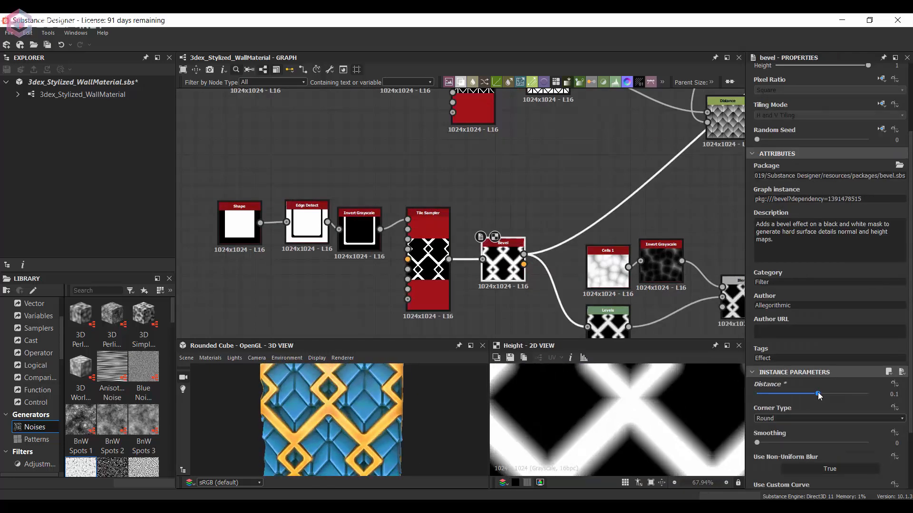
Step: Widen the lattice bars via the Edge Detect edge width and view the cube face-on
drag(332, 396, 357, 396)
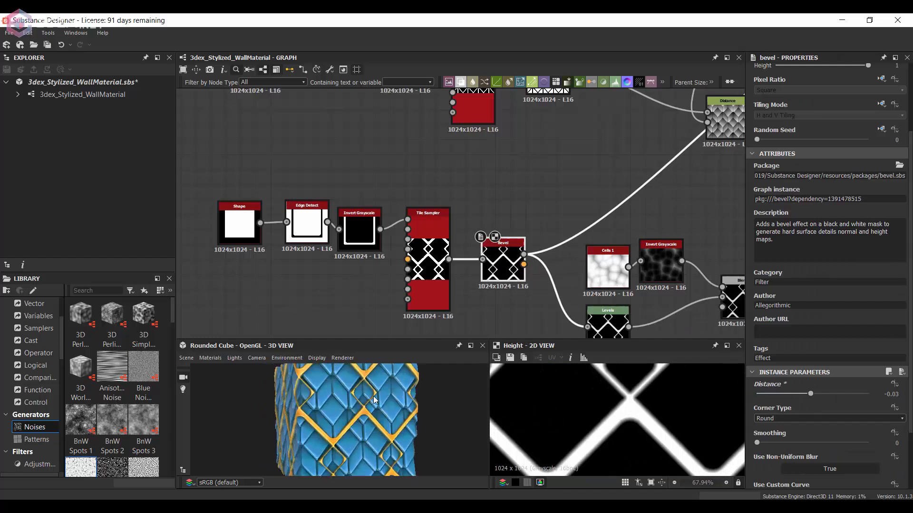
click(307, 221)
click(831, 394)
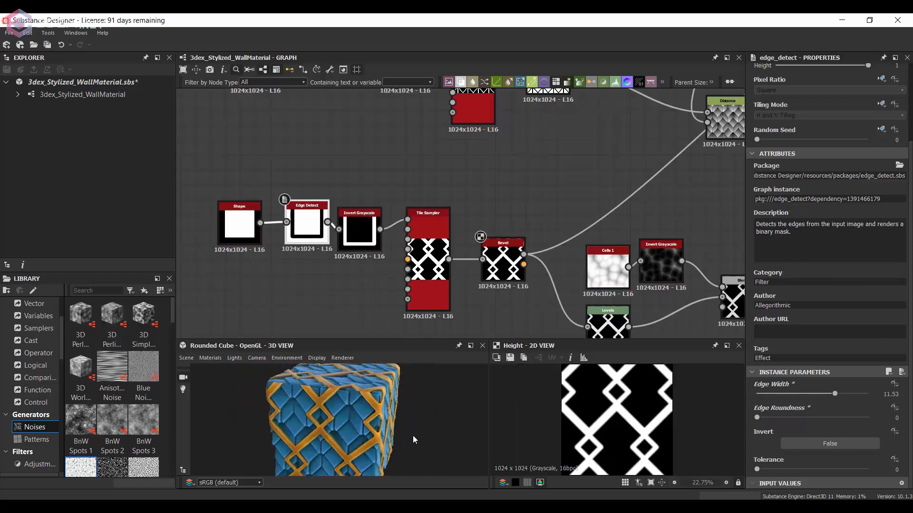
drag(413, 440, 371, 421)
scroll(370, 421, up, 3)
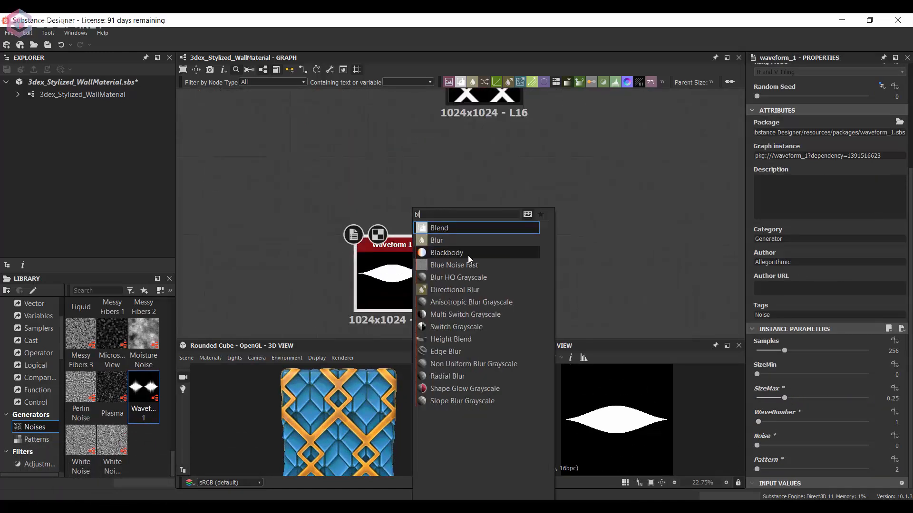
Step: Add a gradient and blend it in Subtract mode to fade the blurred lens shape
key(space)
text(gra)
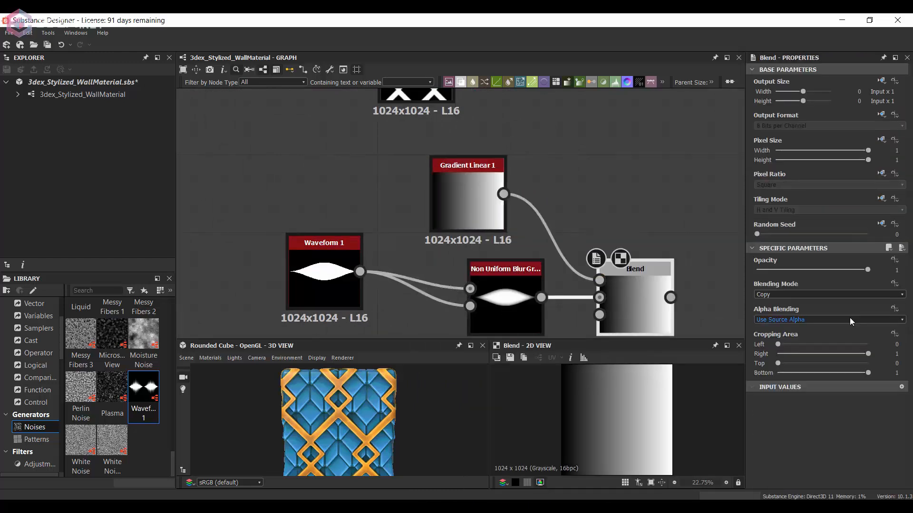
click(819, 295)
click(780, 308)
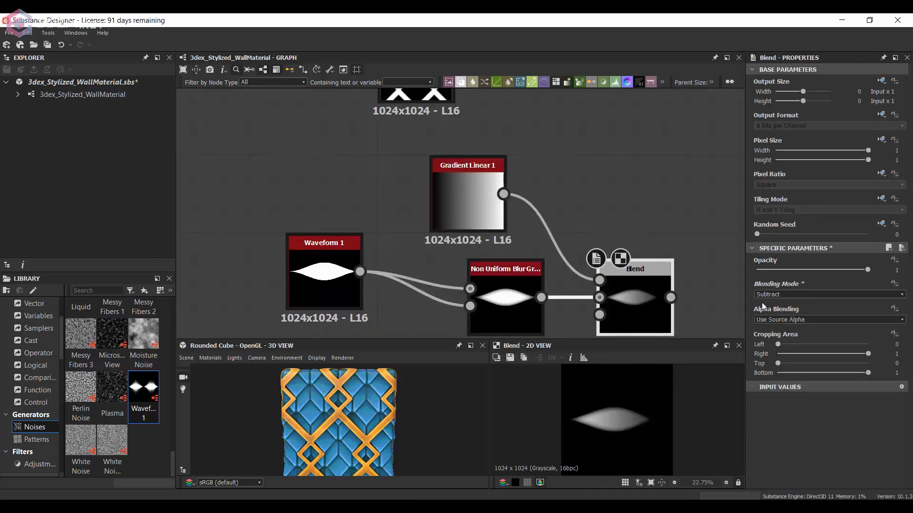
scroll(534, 229, down, 3)
Step: Chain Levels, Auto Levels and a Tile Sampler after the Blend output
drag(467, 294, 505, 250)
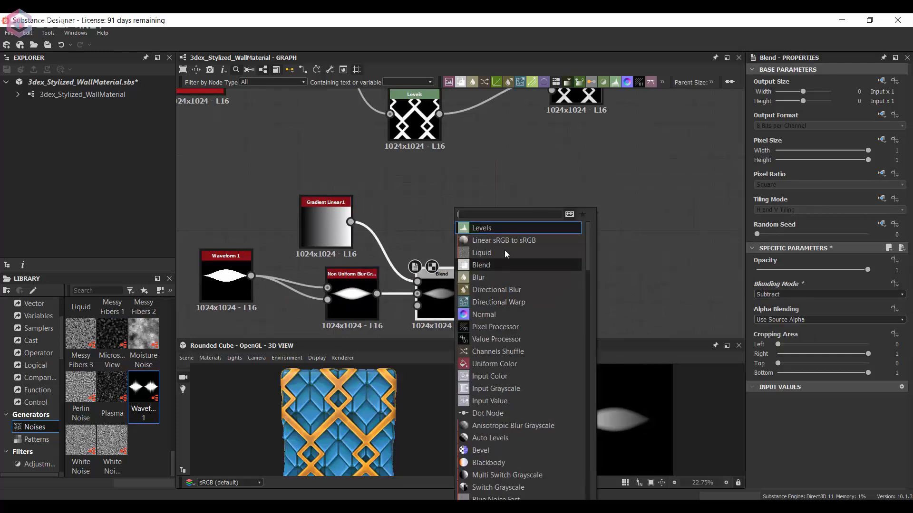
key(Return)
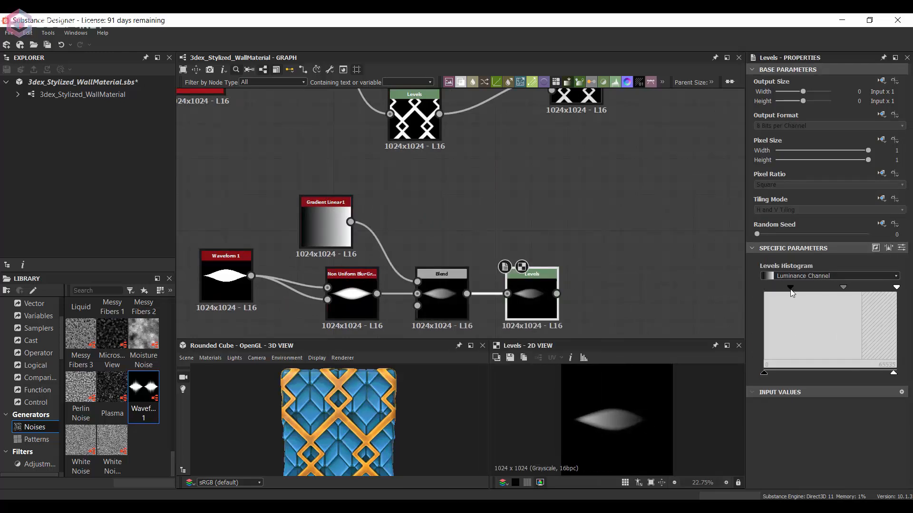
scroll(349, 250, down, 3)
drag(429, 273, 460, 273)
key(Return)
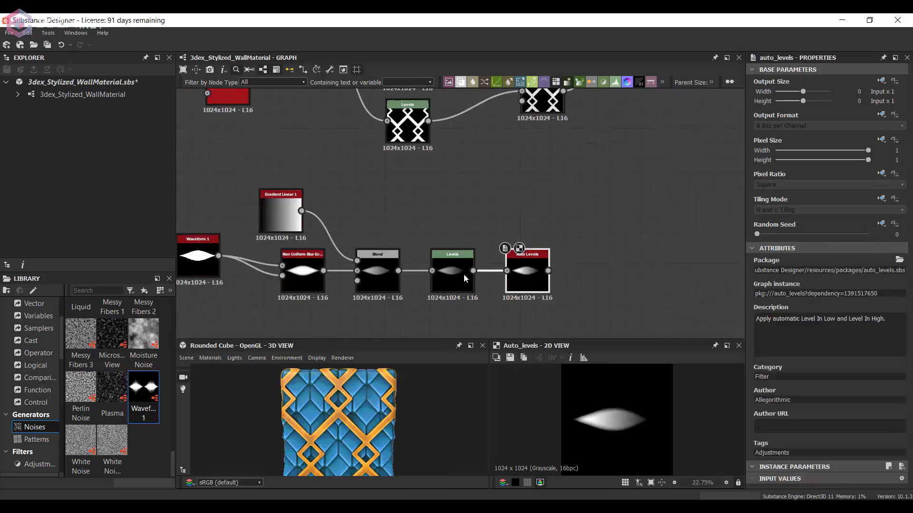
scroll(464, 274, down, 2)
drag(527, 263, 542, 263)
key(Return)
scroll(528, 264, up, 5)
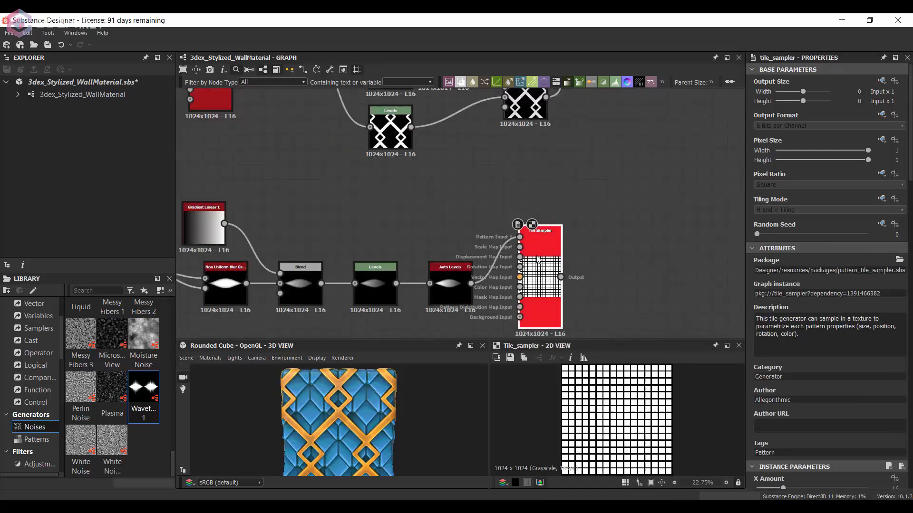
scroll(830, 395, down, 5)
scroll(827, 357, down, 5)
scroll(784, 428, down, 5)
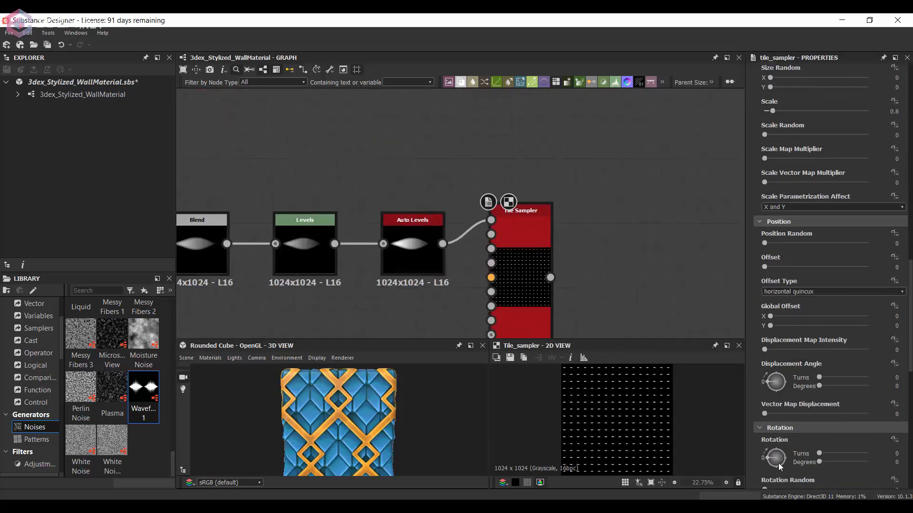
Step: Raise the Tile Sampler's offset, scale and scale randomness for a dense field of varied leaves
drag(807, 269, 813, 268)
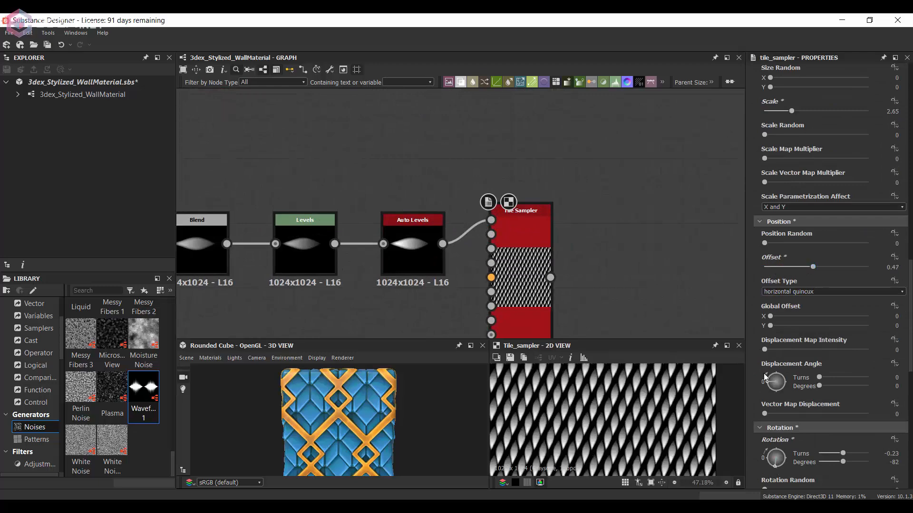
drag(795, 111, 827, 112)
drag(765, 135, 825, 135)
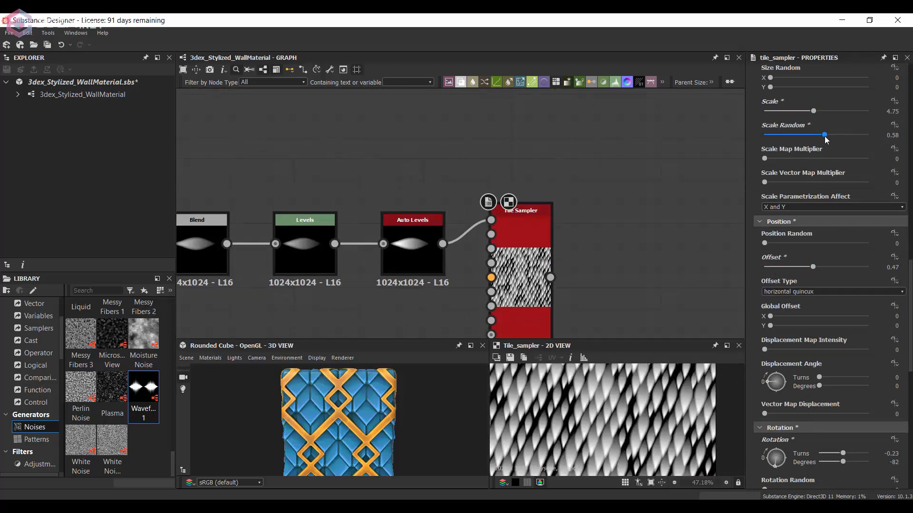
scroll(792, 267, down, 1)
drag(764, 464, 774, 463)
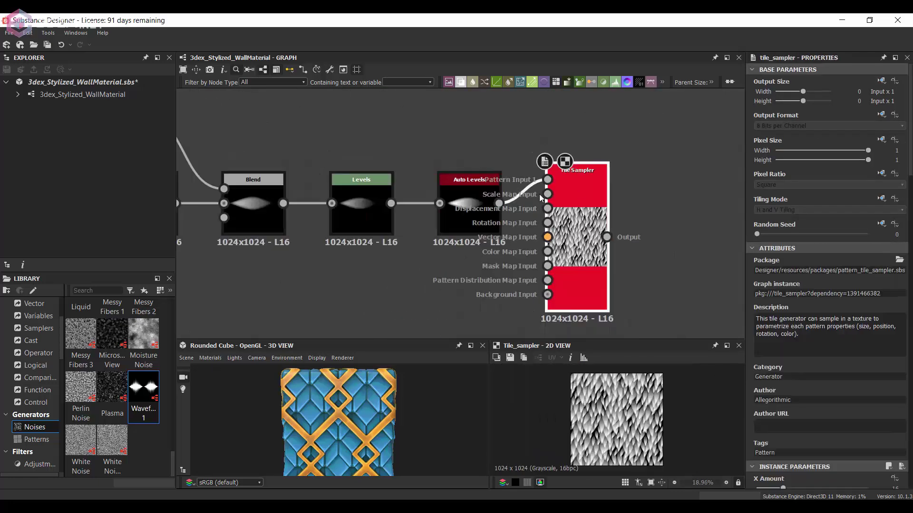
scroll(540, 194, down, 5)
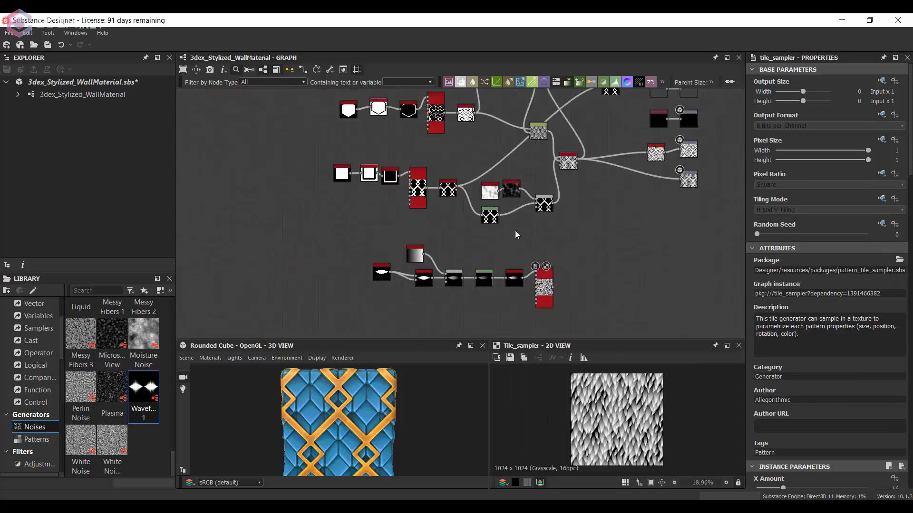
Step: Add a Shadows node on the lattice with an angled light and longer shadow distance
key(space)
text(sha)
click(553, 252)
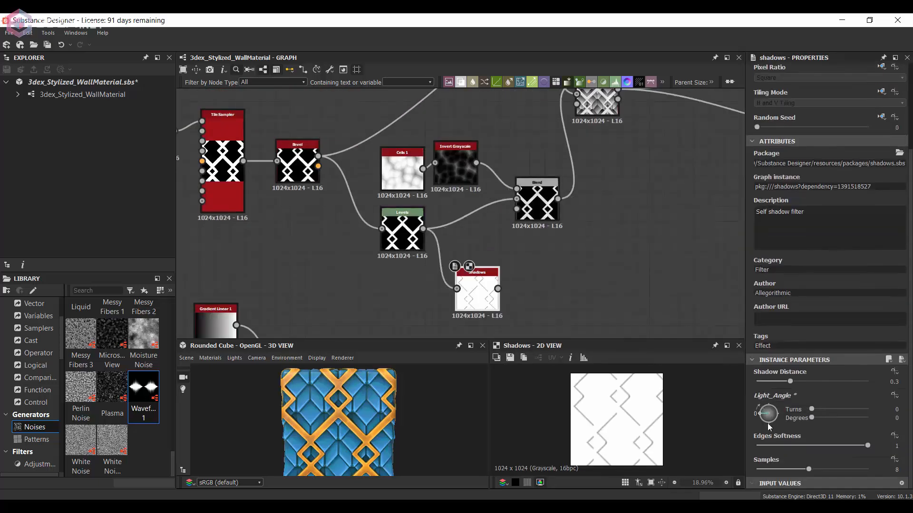
drag(760, 416, 806, 385)
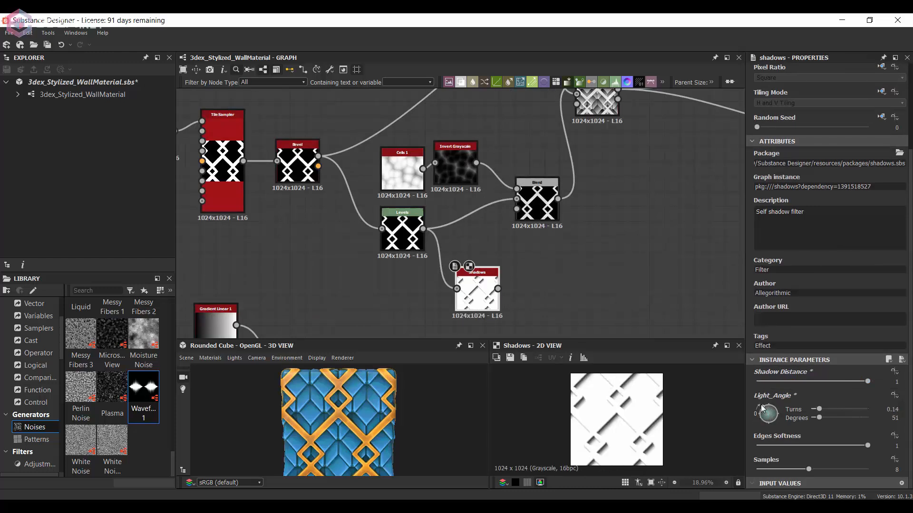
drag(761, 408, 869, 384)
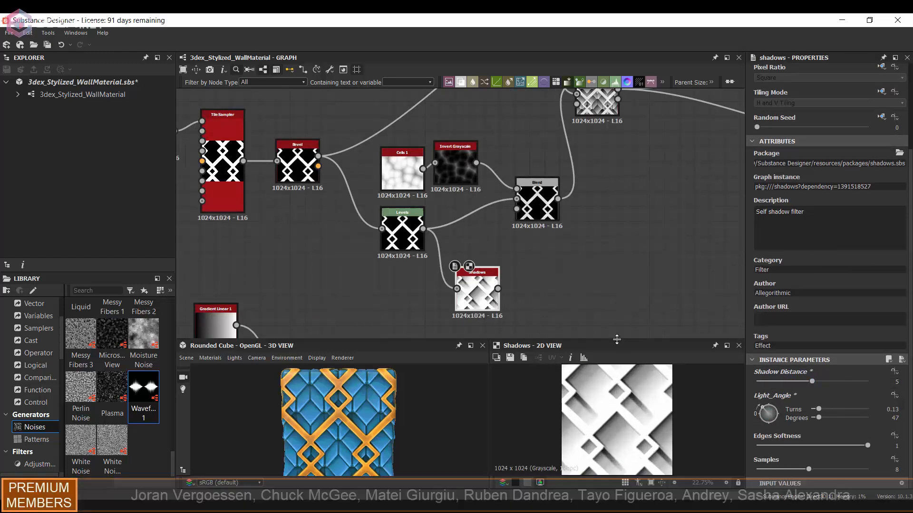
Step: On the Tile Sampler, raise the scale map multiplier and lower the mask threshold so leaves form patches
drag(527, 300, 553, 205)
click(562, 292)
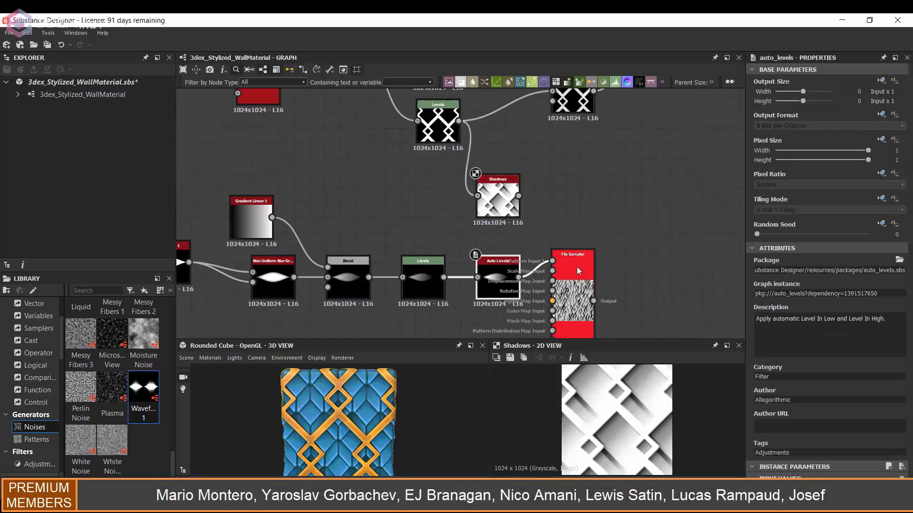
scroll(571, 271, up, 3)
double_click(642, 286)
scroll(853, 427, down, 5)
drag(764, 416, 873, 416)
drag(765, 439, 783, 439)
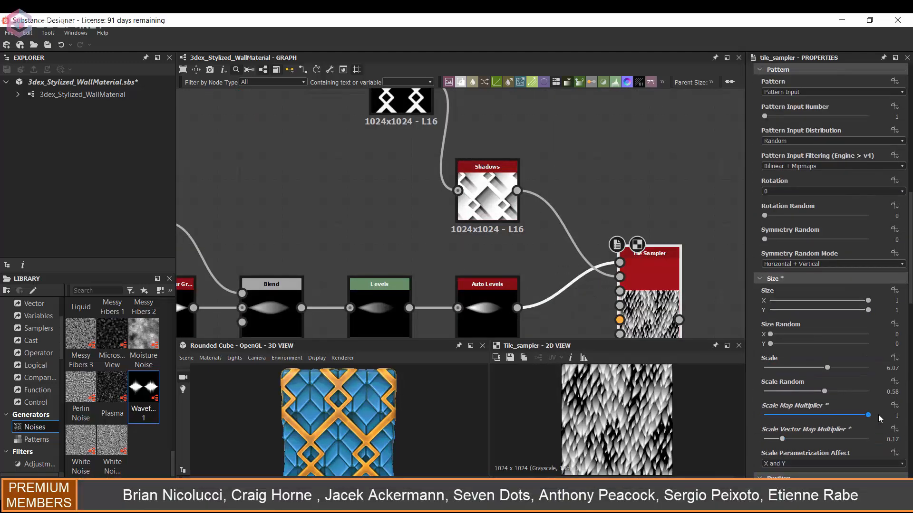
scroll(519, 230, down, 3)
scroll(795, 389, down, 8)
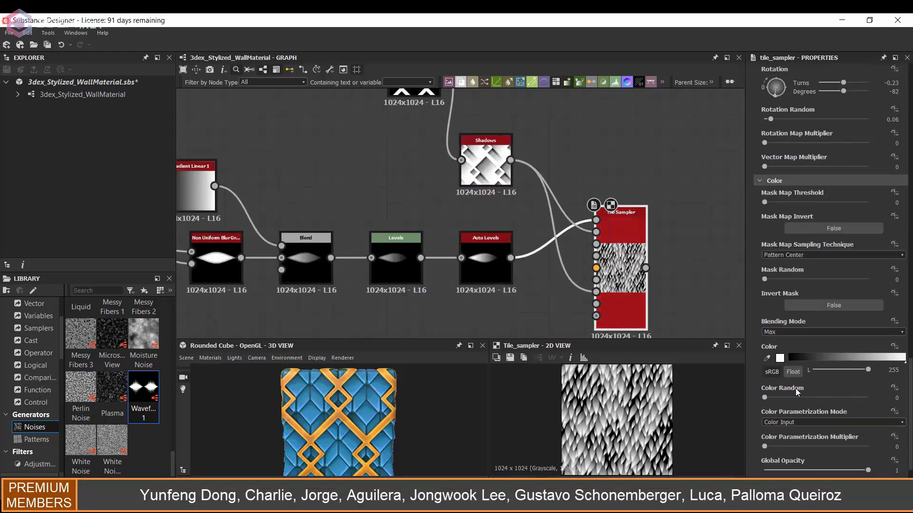
drag(868, 203, 858, 203)
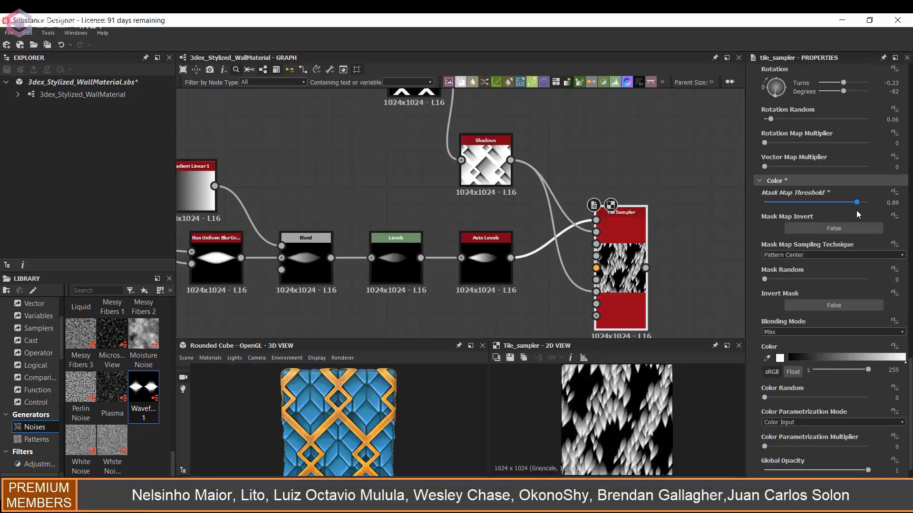
Step: Add an Invert Grayscale node feeding the Tile Sampler's mask input
mouse_move(621, 285)
mouse_down()
mouse_move(656, 285)
mouse_move(623, 305)
mouse_up()
key(space)
click(638, 264)
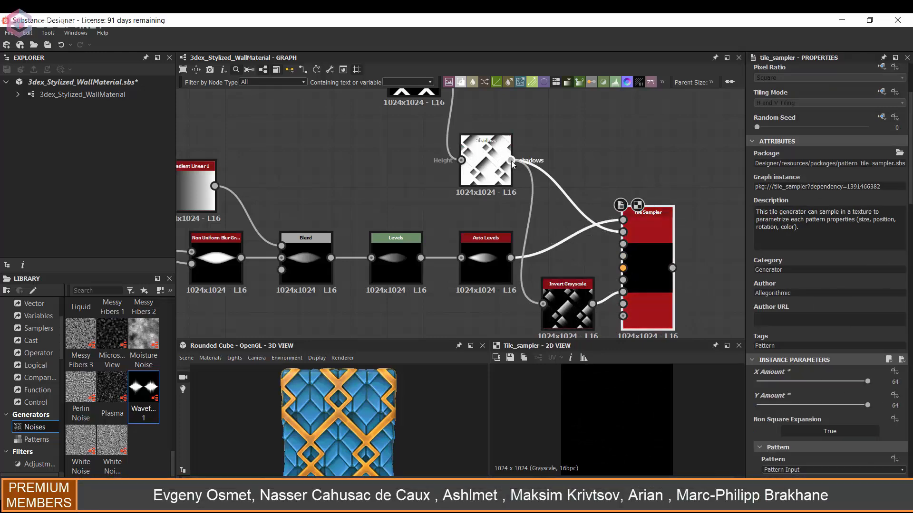
Step: Wire the Shadows output into Invert Grayscale and tighten the occlusion mask's Levels highlights
mouse_move(512, 161)
mouse_down()
mouse_move(543, 304)
mouse_move(558, 302)
mouse_up()
double_click(557, 314)
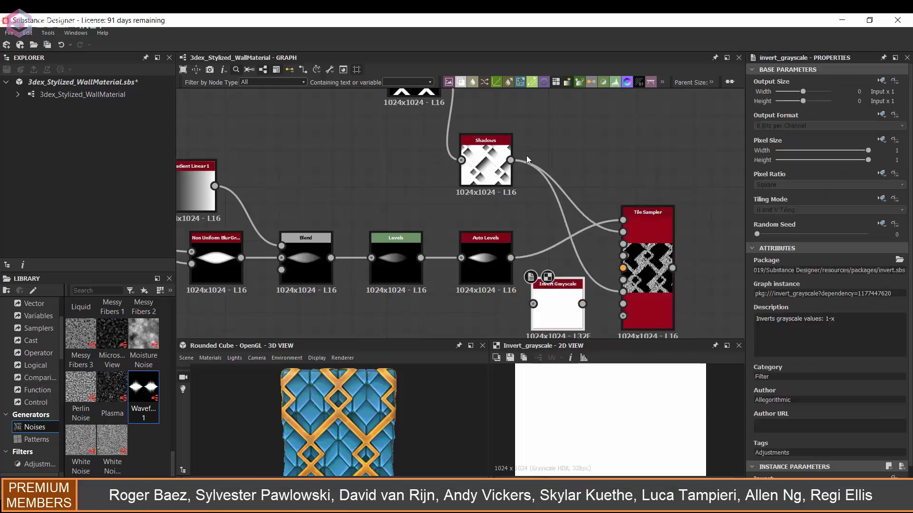
drag(512, 160, 563, 305)
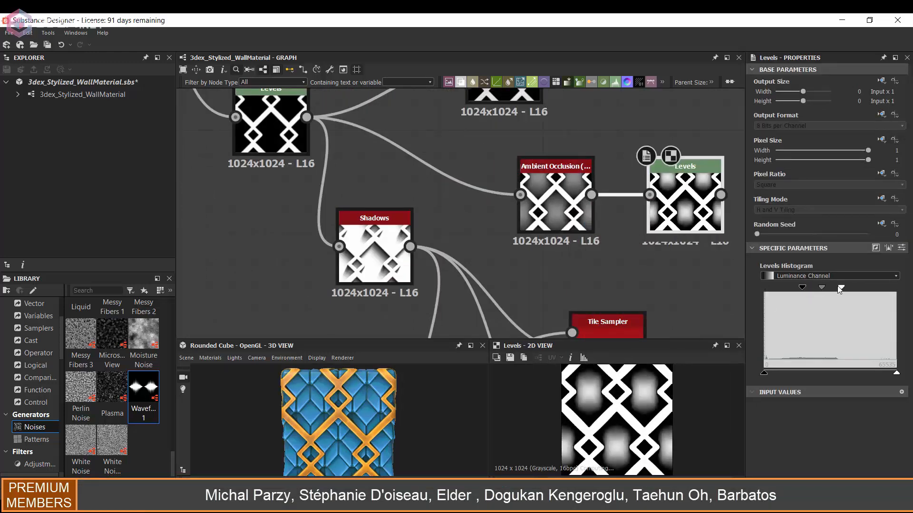
drag(841, 288, 837, 288)
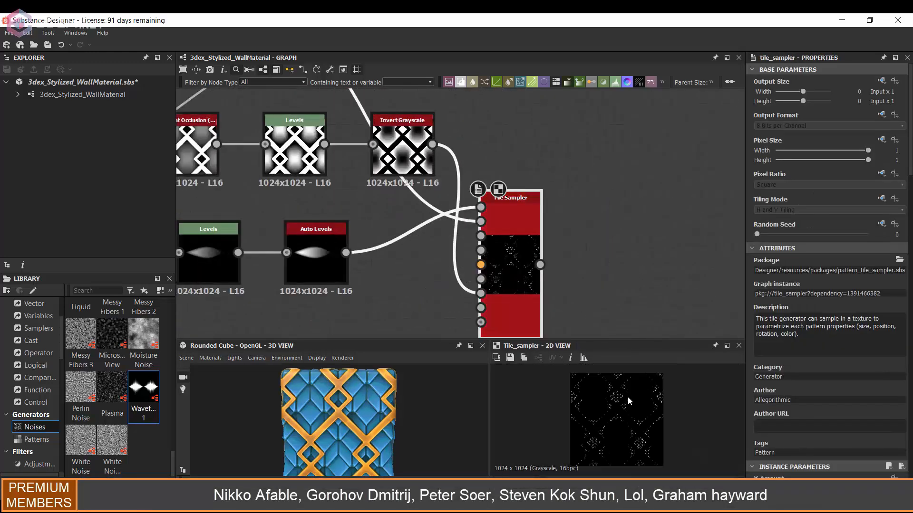
scroll(794, 417, down, 3)
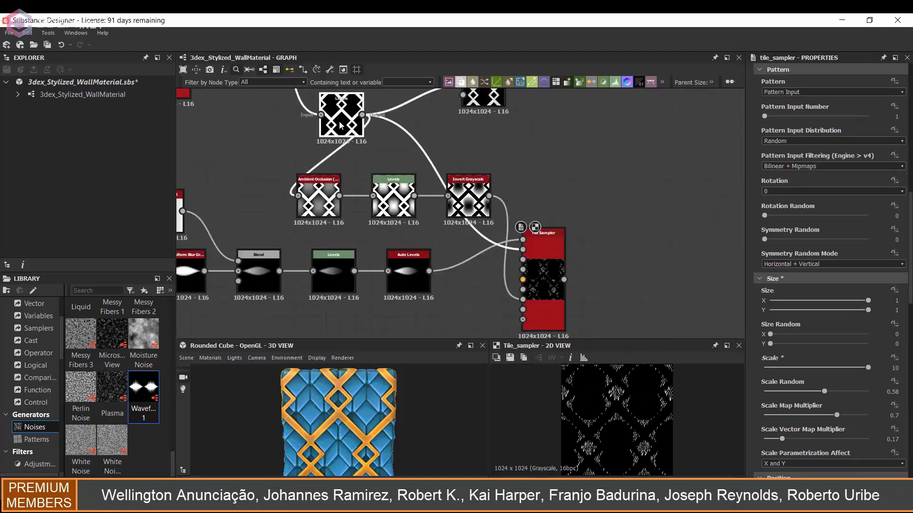
Step: Undo the last change and the accidental node moves around Invert Grayscale
key(ctrl+z)
click(474, 320)
key(ctrl+z)
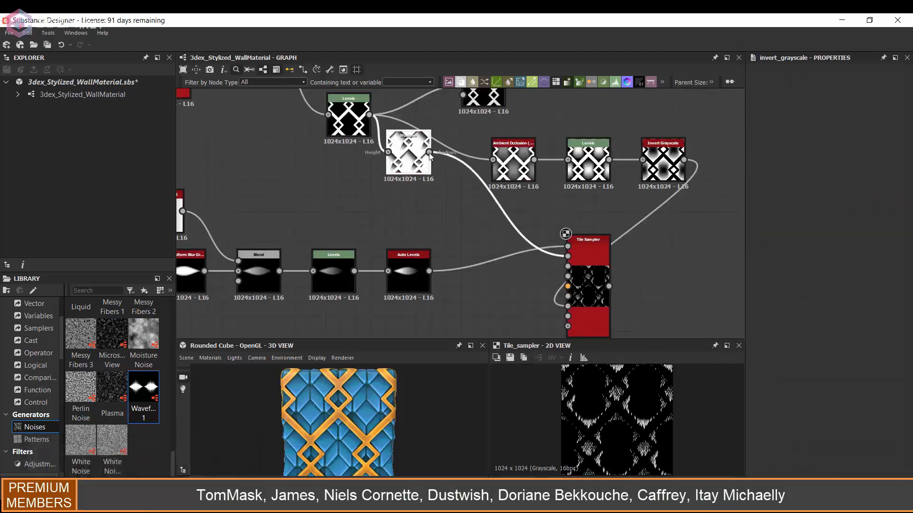
key(ctrl+z)
key(ctrl+z)
scroll(474, 228, down, 5)
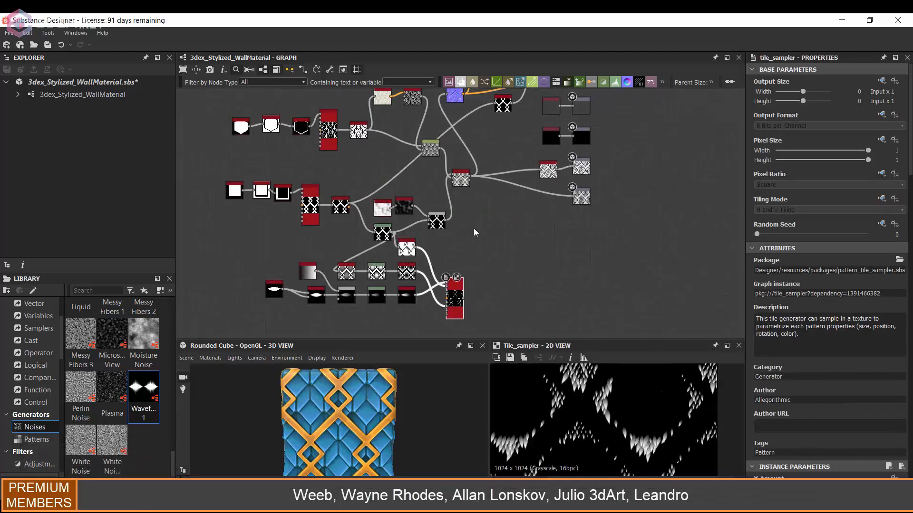
Step: Position and preview the Height Blend node, then raise the leaf Tile Sampler scale to about 14.8
click(464, 171)
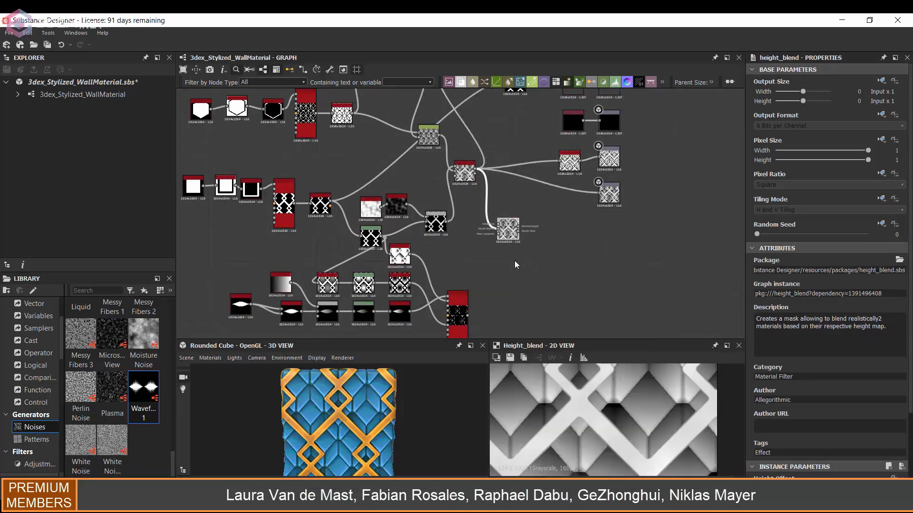
scroll(514, 260, up, 5)
drag(528, 236, 542, 228)
double_click(556, 212)
scroll(542, 236, down, 5)
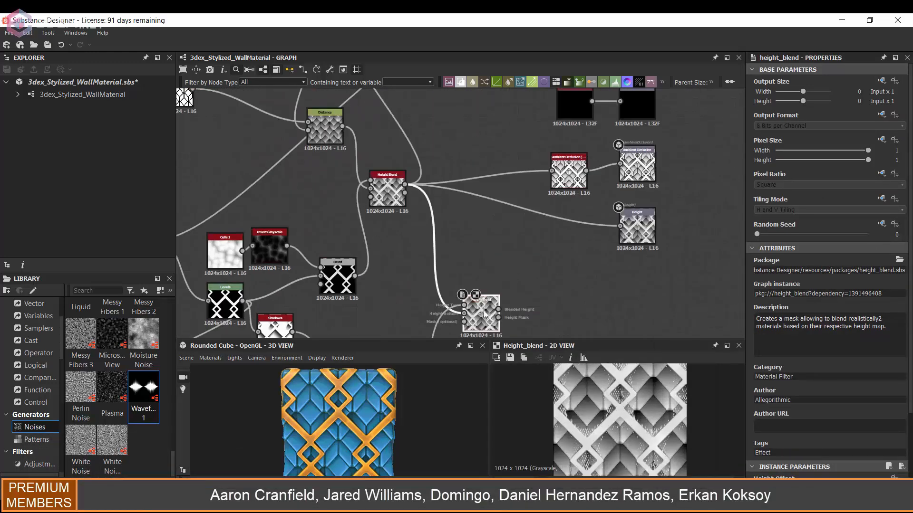
scroll(546, 236, up, 2)
scroll(529, 288, down, 1)
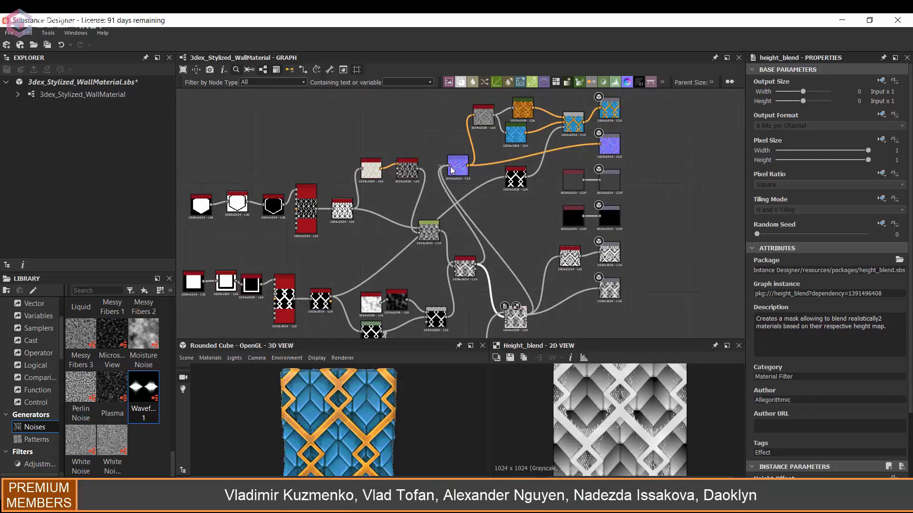
scroll(500, 214, up, 5)
click(528, 242)
scroll(820, 286, down, 5)
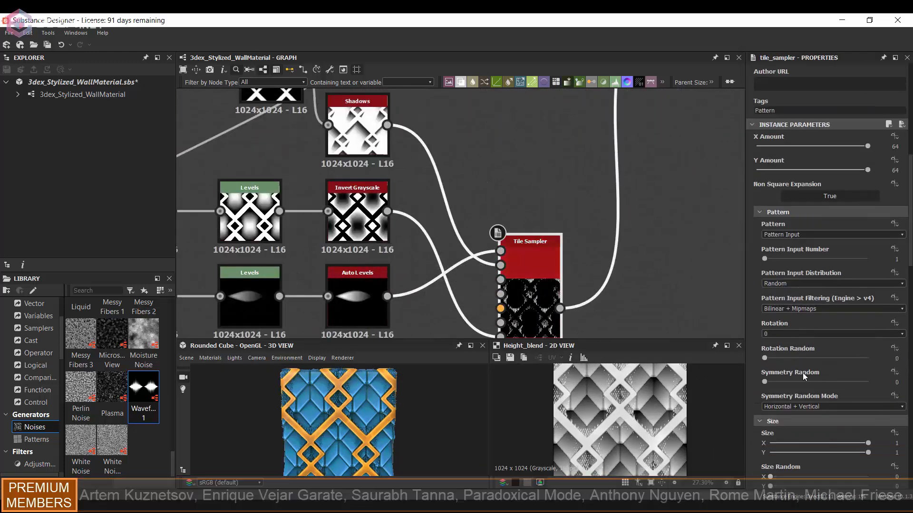
scroll(802, 373, down, 3)
mouse_move(813, 397)
mouse_down()
mouse_move(867, 397)
mouse_move(803, 398)
mouse_up()
scroll(499, 214, down, 5)
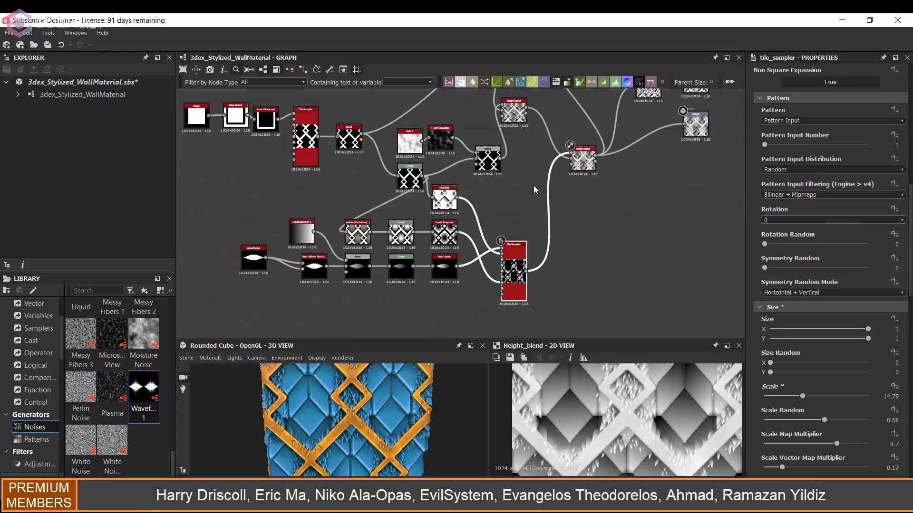
scroll(499, 285, up, 4)
Step: Set the Height Blend to opacity 1, contrast about 0.84 and height offset 0.6
double_click(492, 325)
drag(521, 336, 525, 236)
click(492, 299)
drag(499, 299, 573, 298)
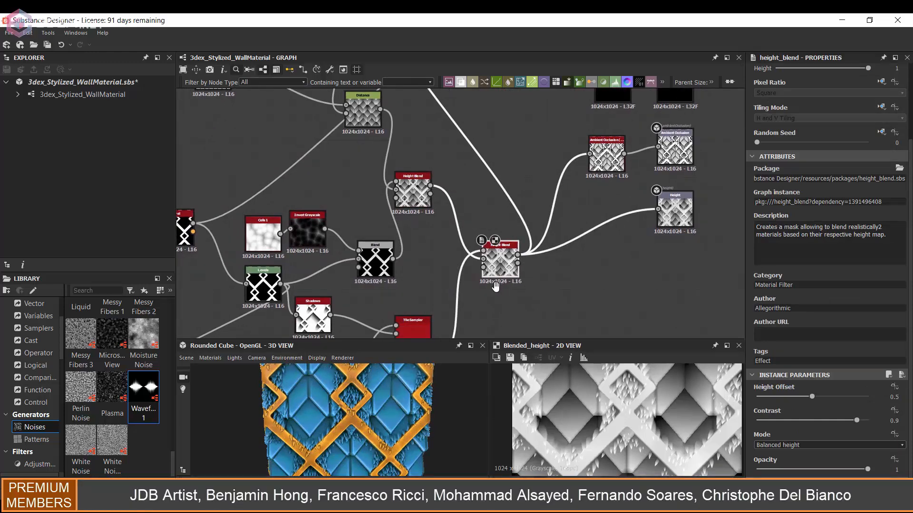
drag(851, 469, 871, 469)
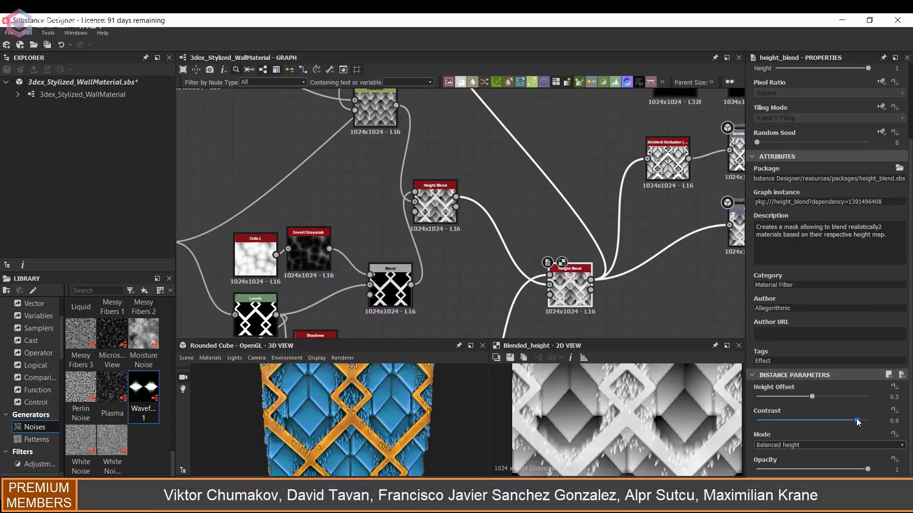
drag(818, 420, 852, 421)
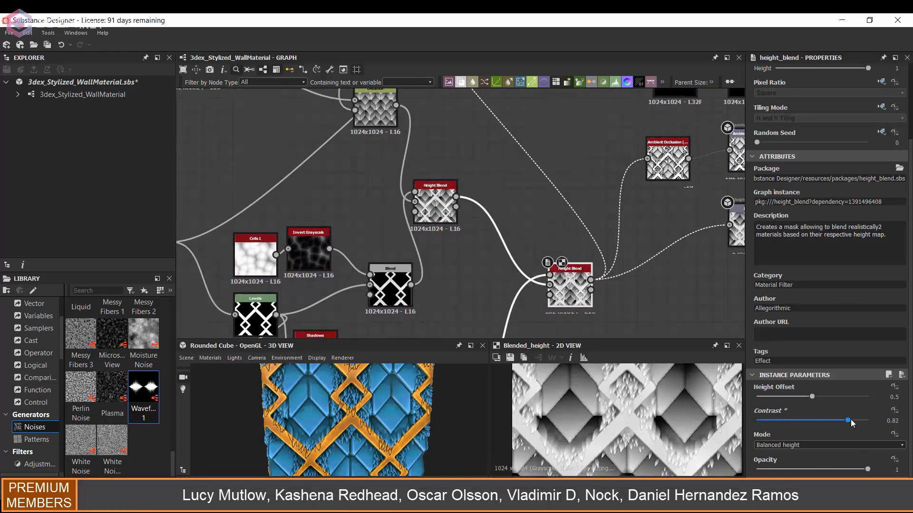
click(824, 396)
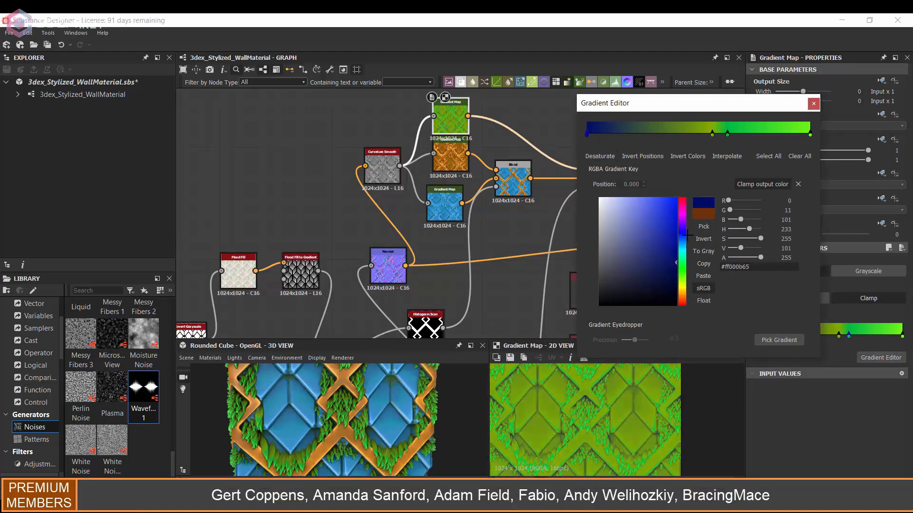
Step: Shift the foliage gradient keys to green and yellow-green so the tufts read as grass
drag(681, 299, 680, 246)
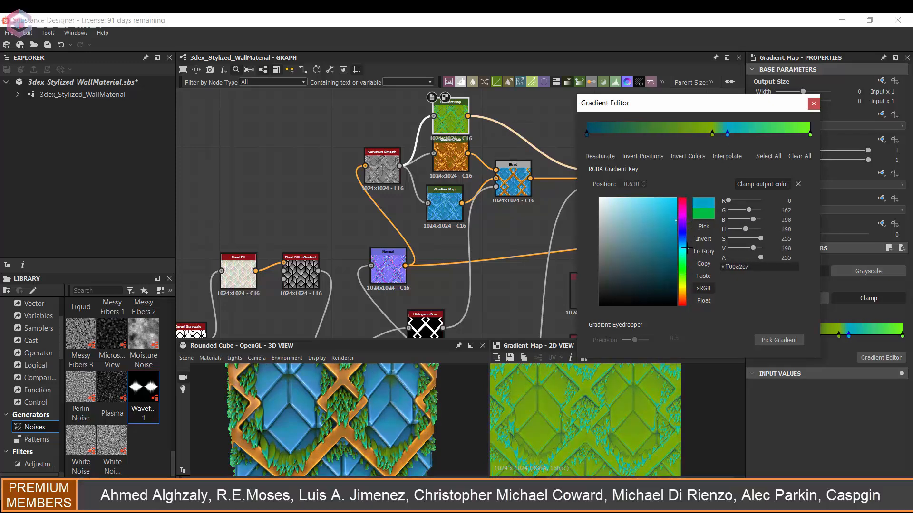
drag(687, 254, 688, 291)
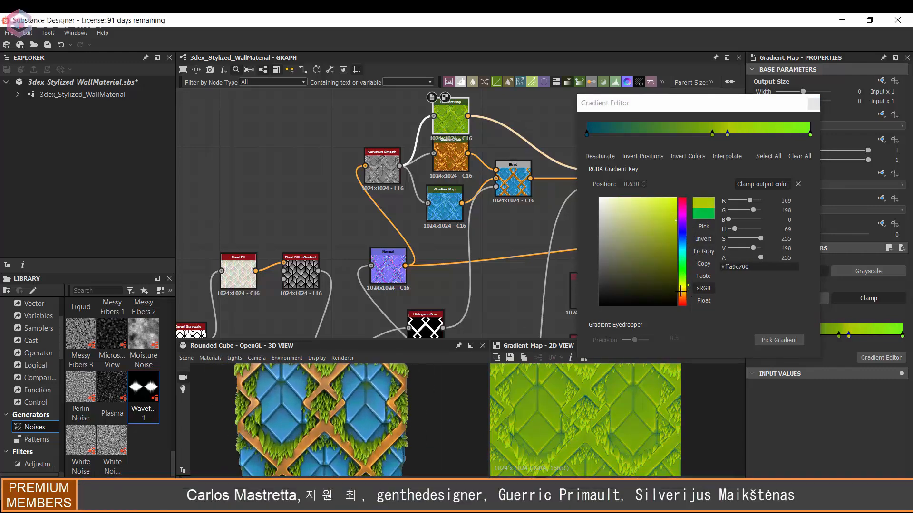
drag(321, 417, 357, 410)
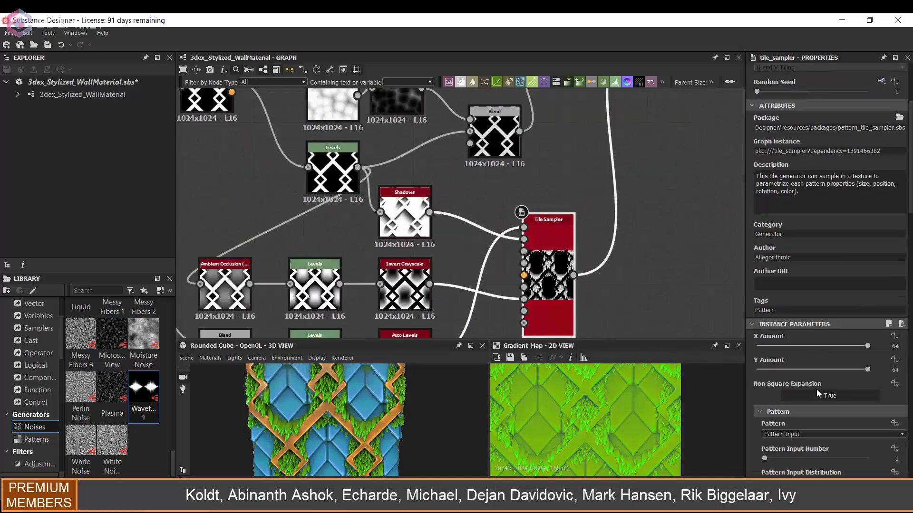
scroll(817, 393, down, 5)
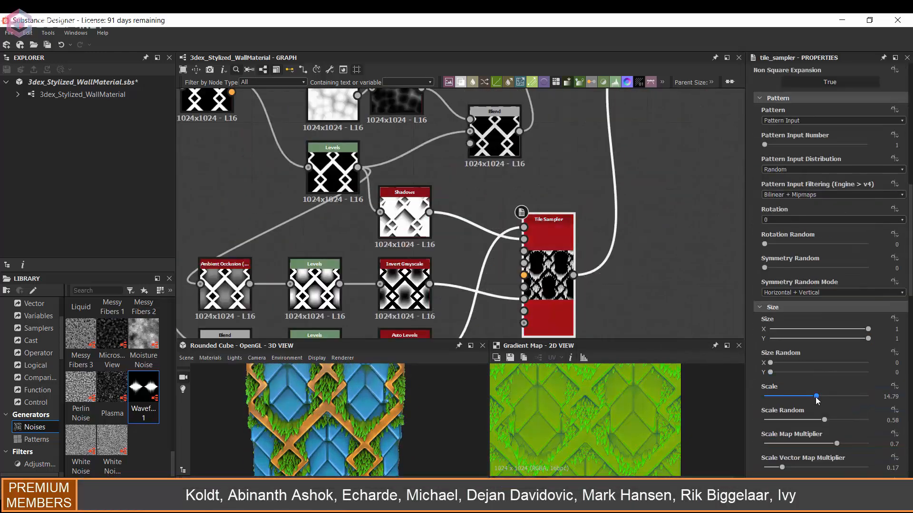
drag(827, 397, 854, 397)
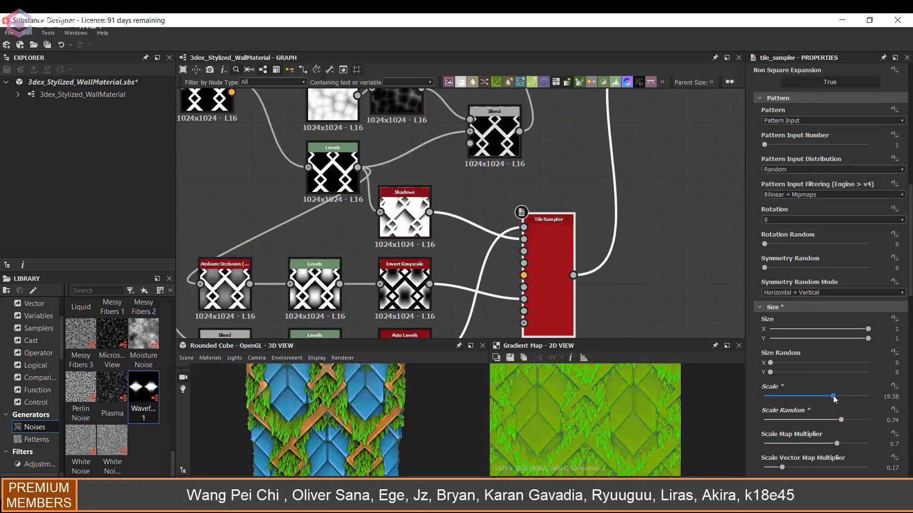
scroll(499, 214, down, 2)
Step: Add a large-scale Perlin Noise as the Tile Sampler's rotation map and tune the rotation map multiplier
key(space)
click(563, 281)
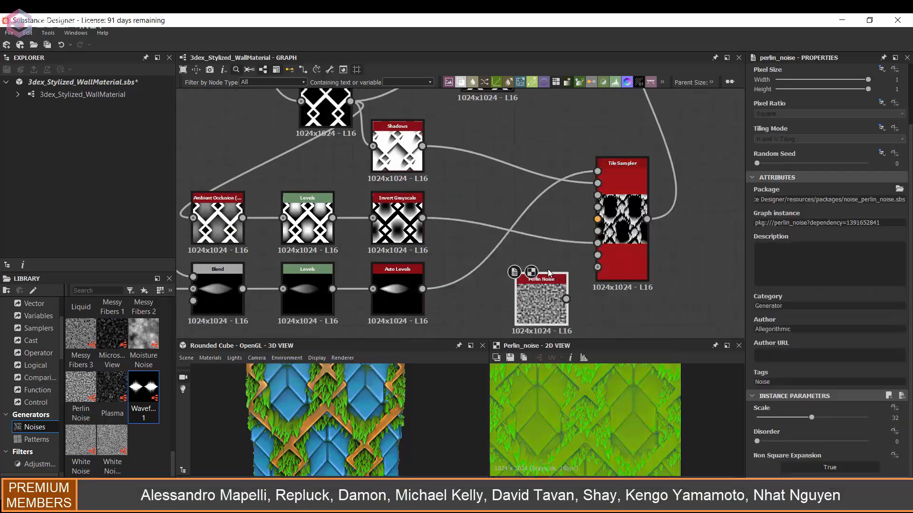
click(767, 417)
click(621, 162)
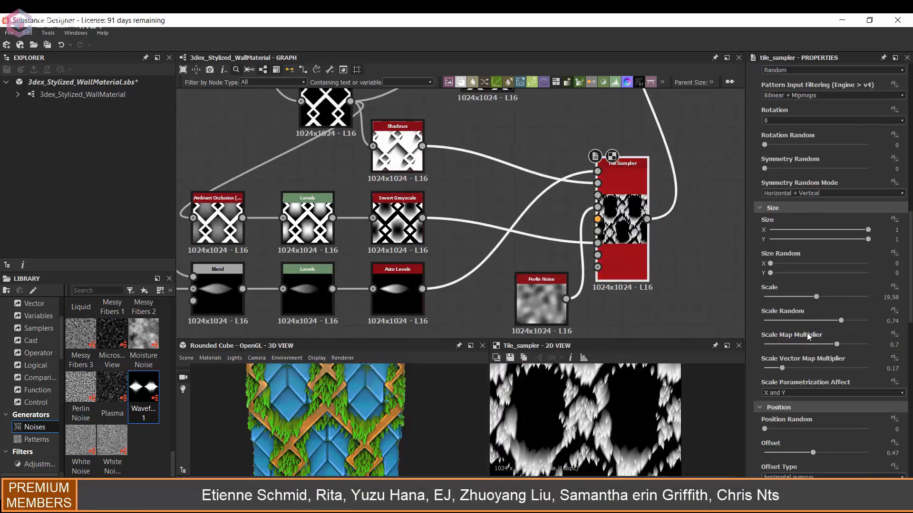
scroll(820, 285, down, 10)
scroll(796, 428, down, 5)
mouse_move(791, 444)
mouse_down()
mouse_move(803, 444)
mouse_move(808, 468)
mouse_up()
drag(358, 408, 313, 408)
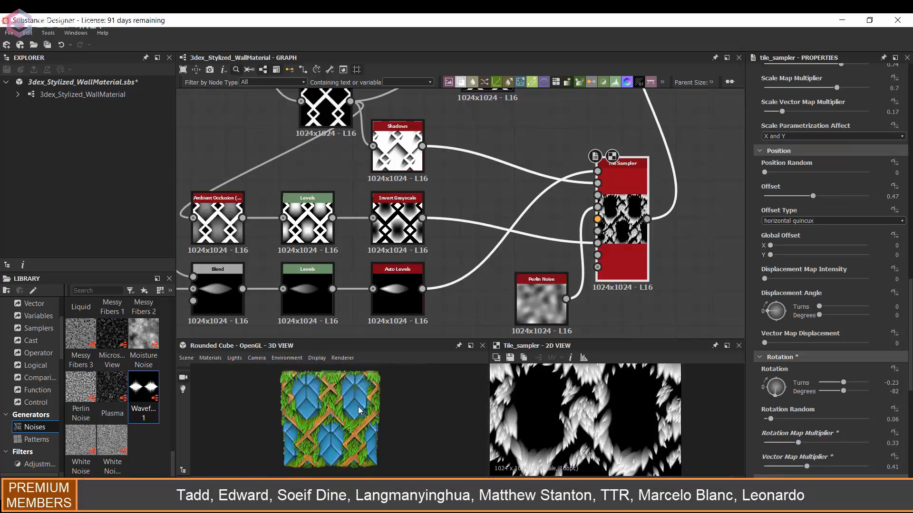
mouse_move(797, 443)
mouse_down()
mouse_move(779, 444)
mouse_move(794, 444)
mouse_up()
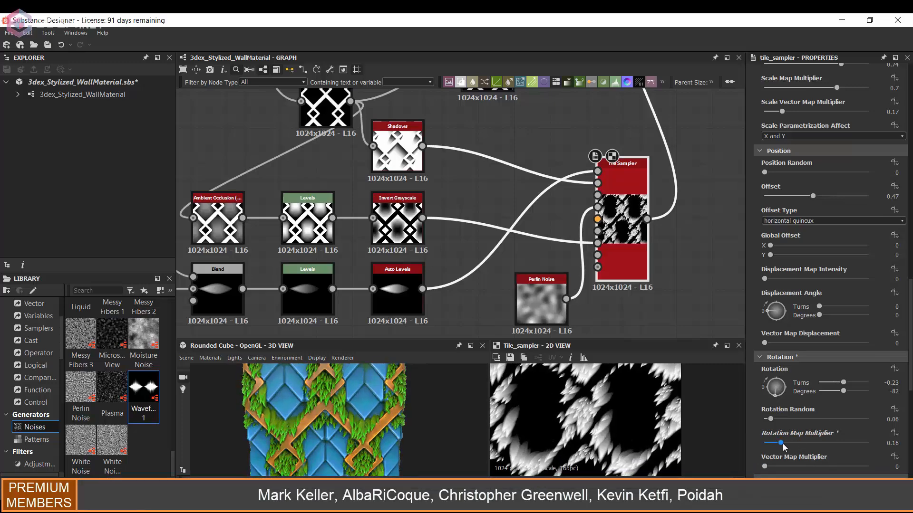
drag(842, 384, 838, 385)
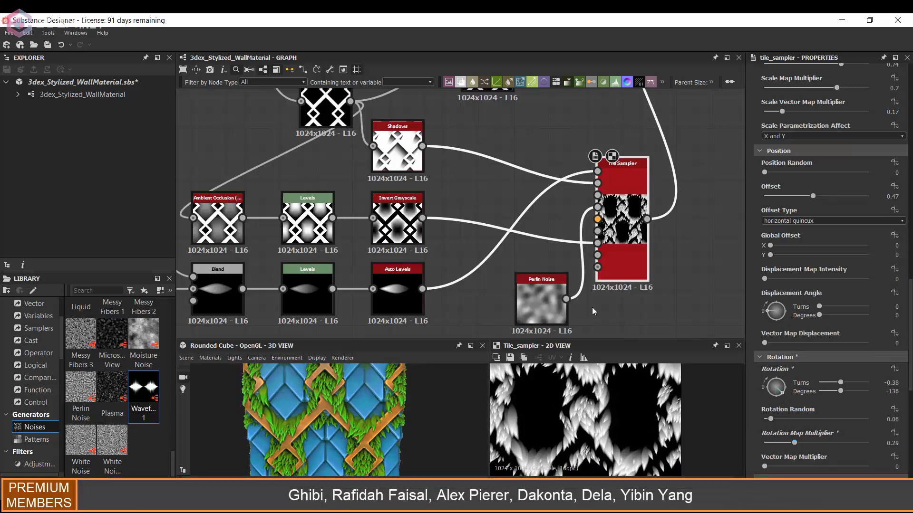
Step: Randomize tuft brightness, widen Size X and reduce the random masking of the tufts
click(541, 304)
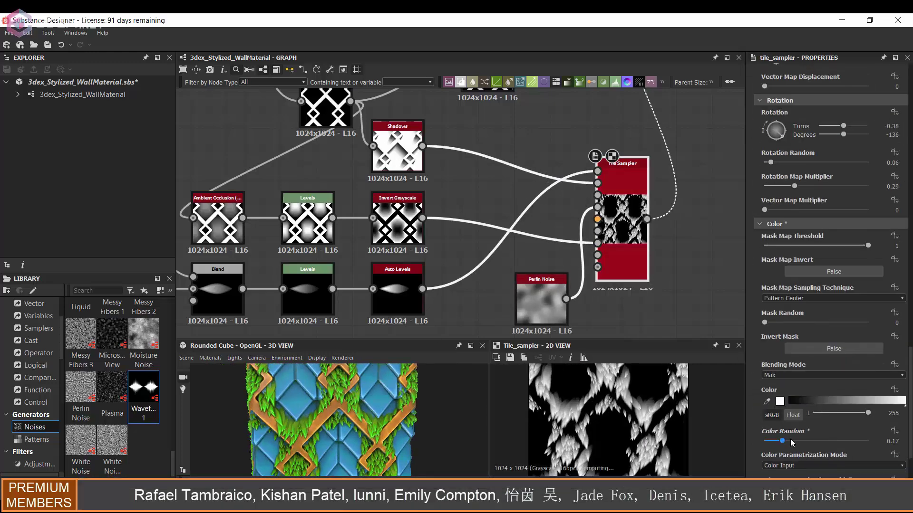
drag(783, 441, 880, 443)
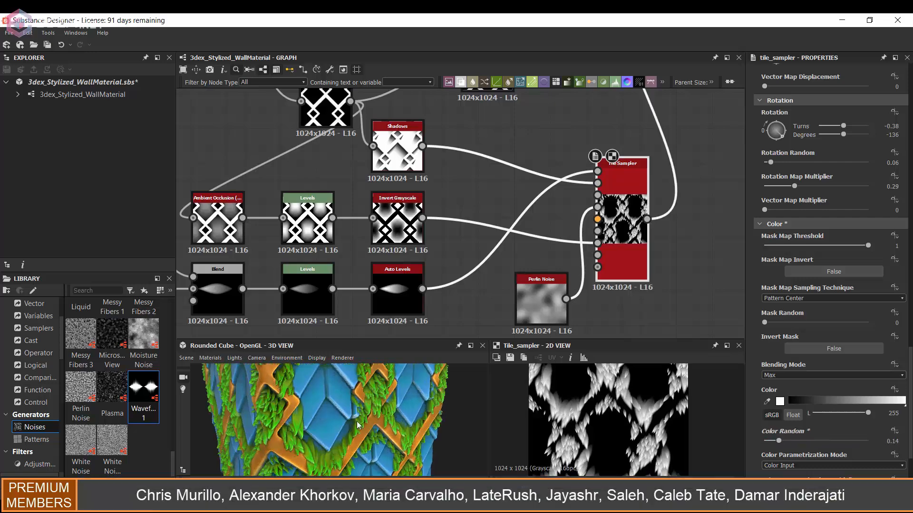
scroll(370, 407, down, 3)
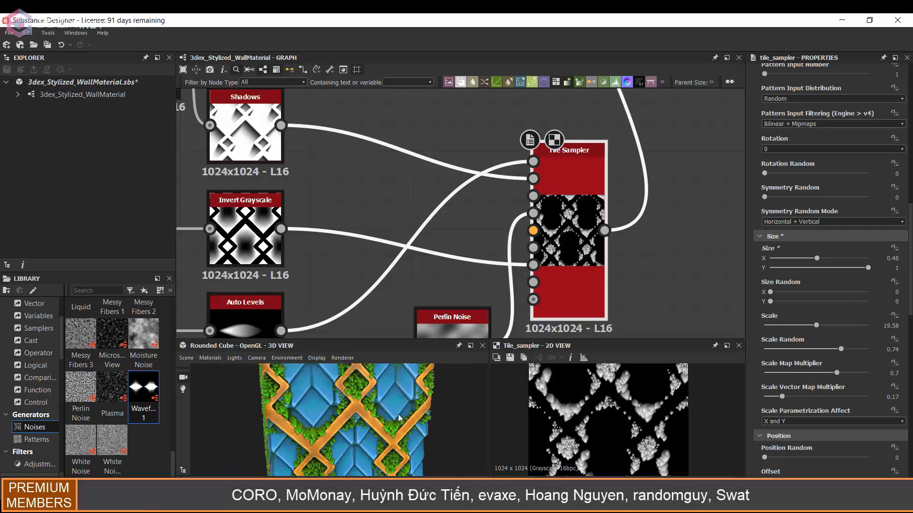
drag(378, 399, 395, 386)
drag(836, 259, 845, 258)
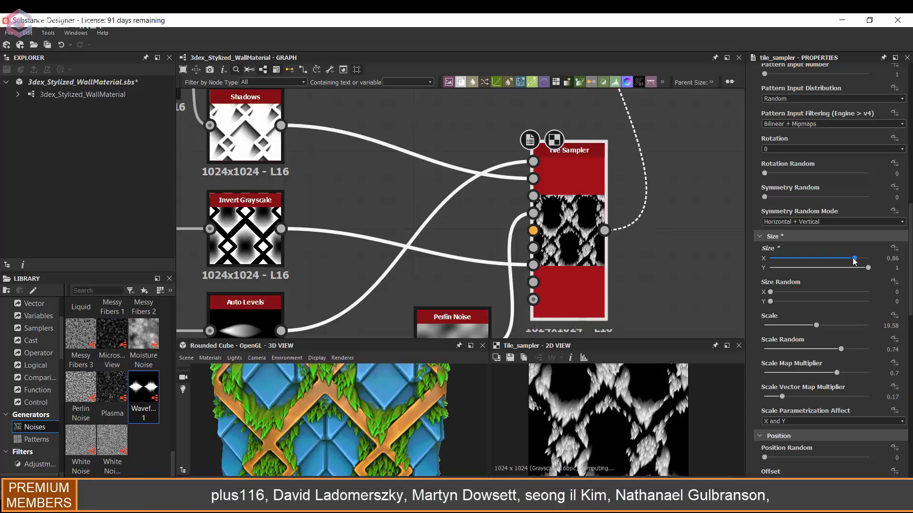
scroll(395, 424, down, 4)
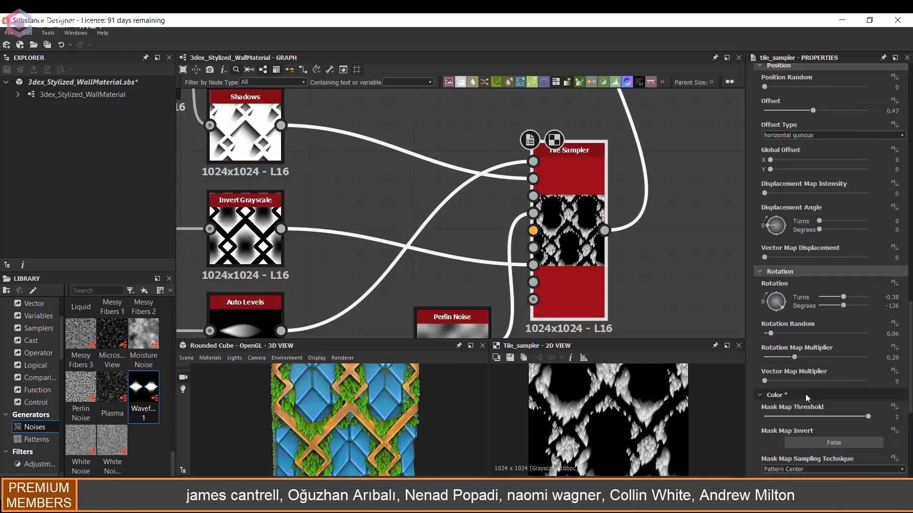
drag(793, 408, 782, 408)
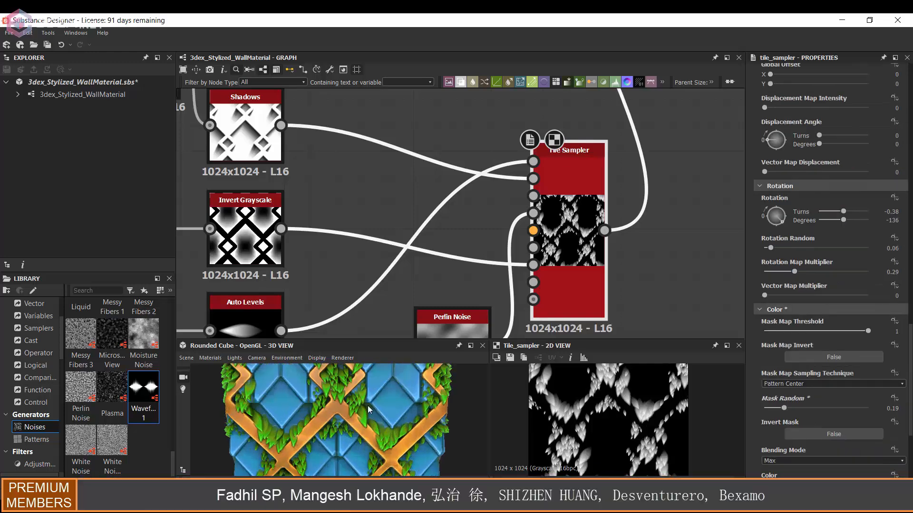
scroll(388, 400, down, 4)
scroll(357, 397, up, 4)
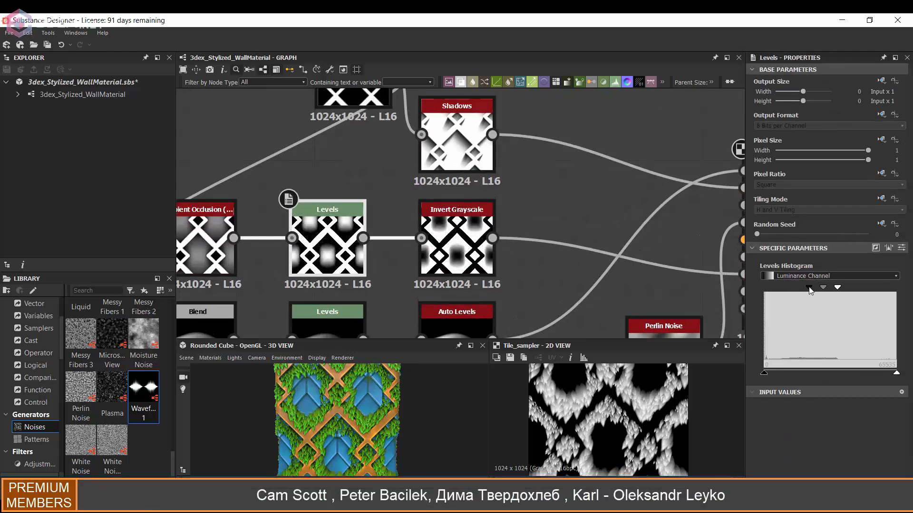
Step: Undo the last two tuft tweaks and inspect the teal and blue keys of the scales' gradient
key(ctrl+z)
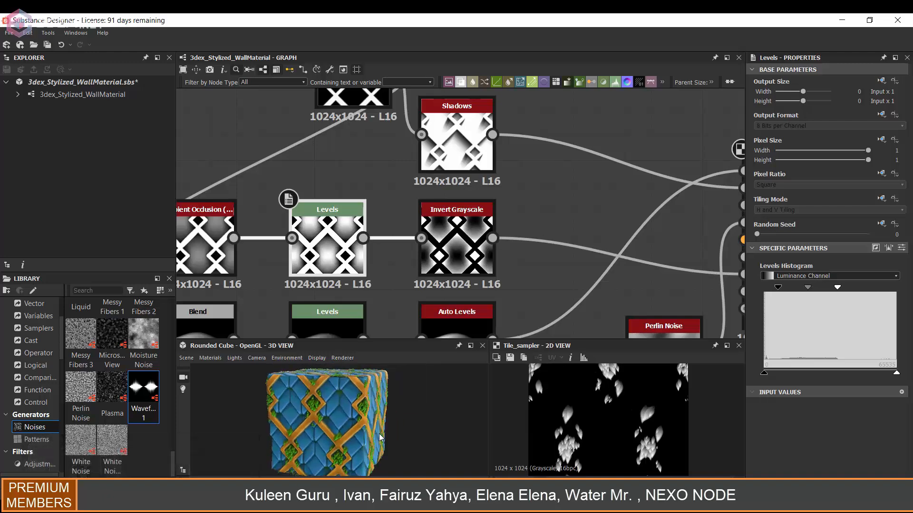
key(ctrl+z)
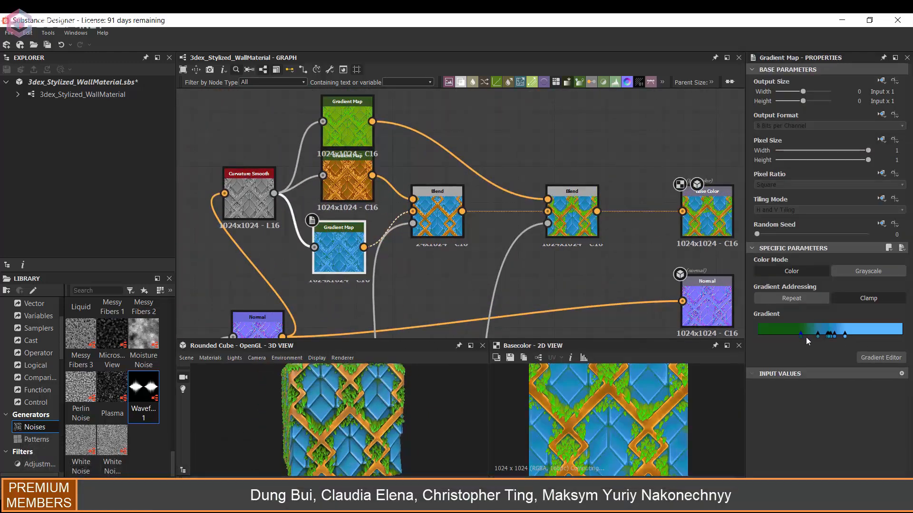
click(786, 334)
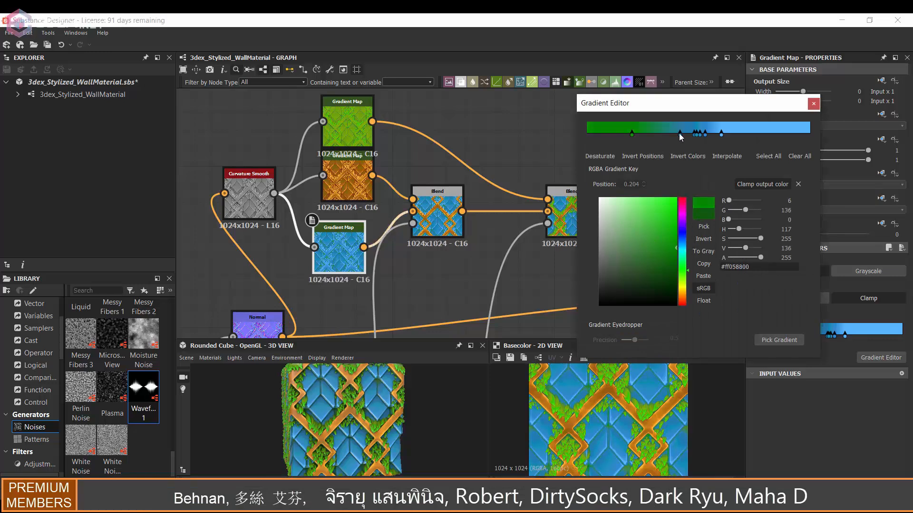
click(679, 132)
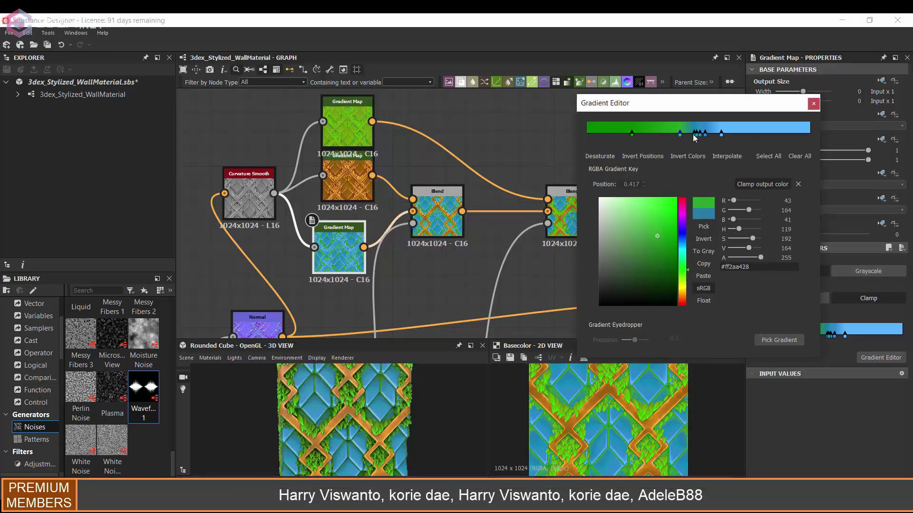
click(692, 134)
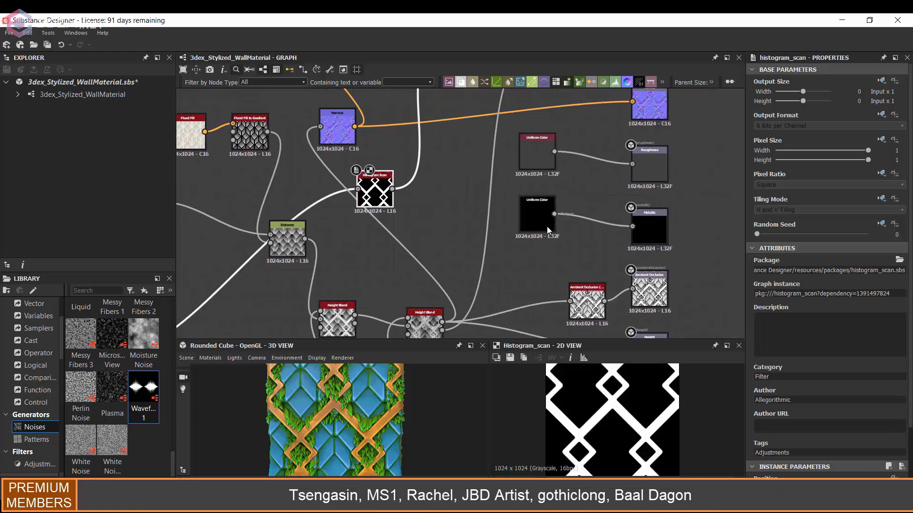
Step: Duplicate the Uniform Color and insert a Blend node on the link into Roughness
key(ctrl+d)
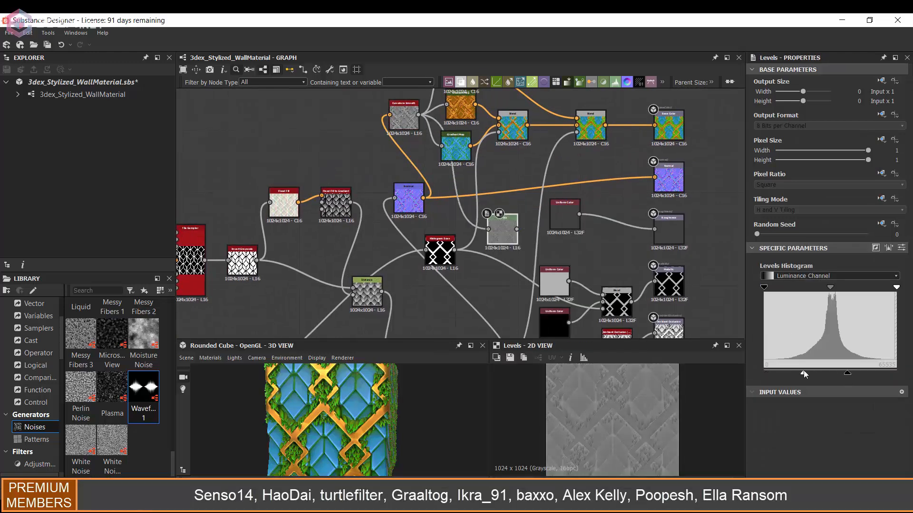
scroll(601, 249, up, 3)
click(505, 249)
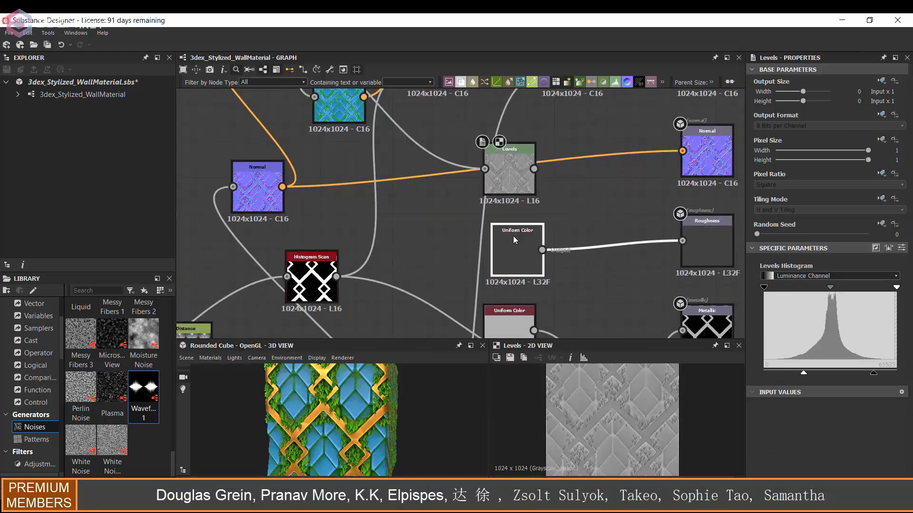
right_click(568, 229)
click(608, 225)
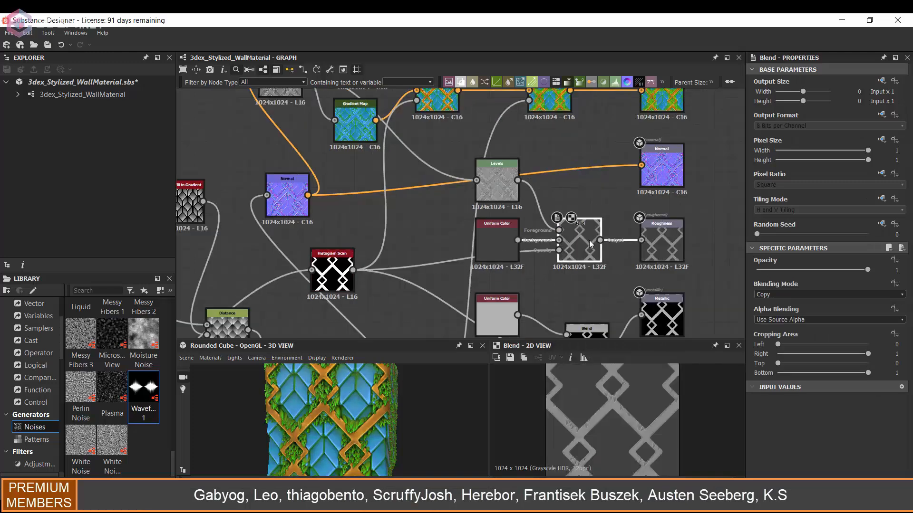
mouse_move(507, 230)
mouse_down()
mouse_move(526, 189)
mouse_move(493, 254)
mouse_up()
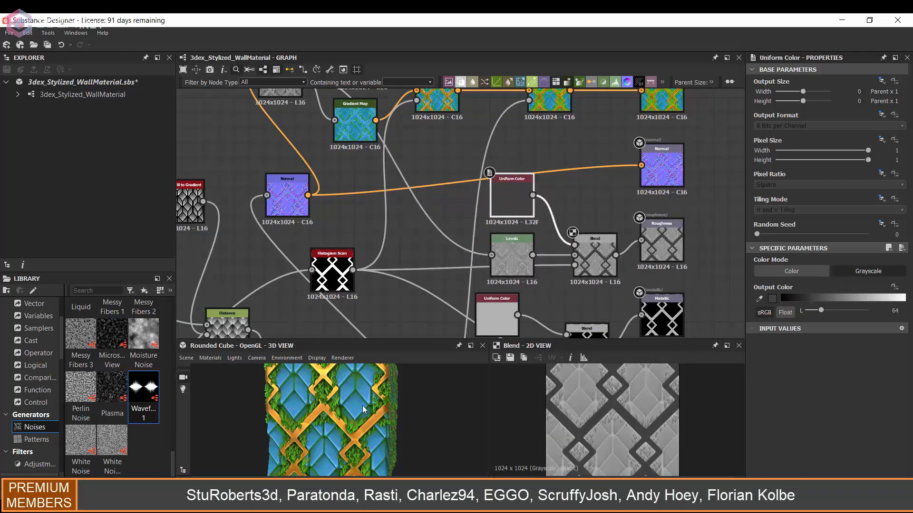
scroll(362, 406, up, 2)
Step: Lower the Levels white point to brighten the height map feeding roughness
click(510, 257)
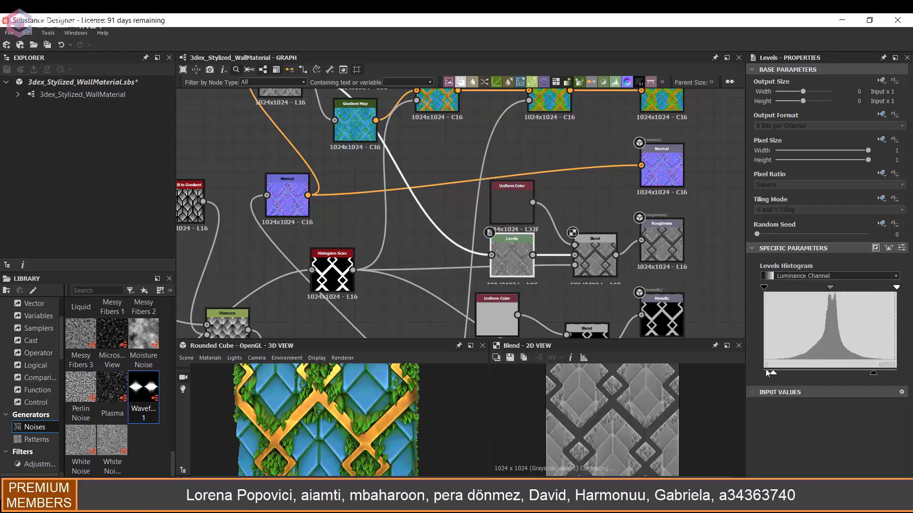
drag(414, 395, 391, 398)
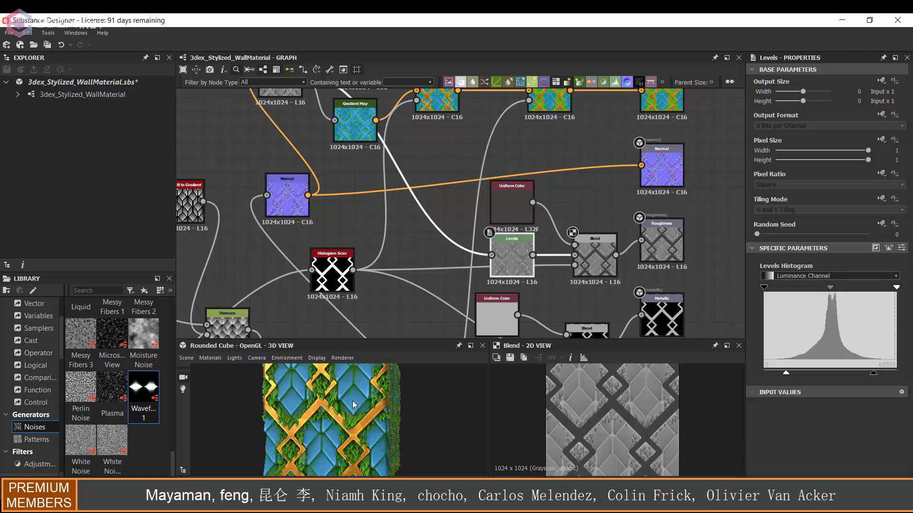
scroll(353, 404, up, 2)
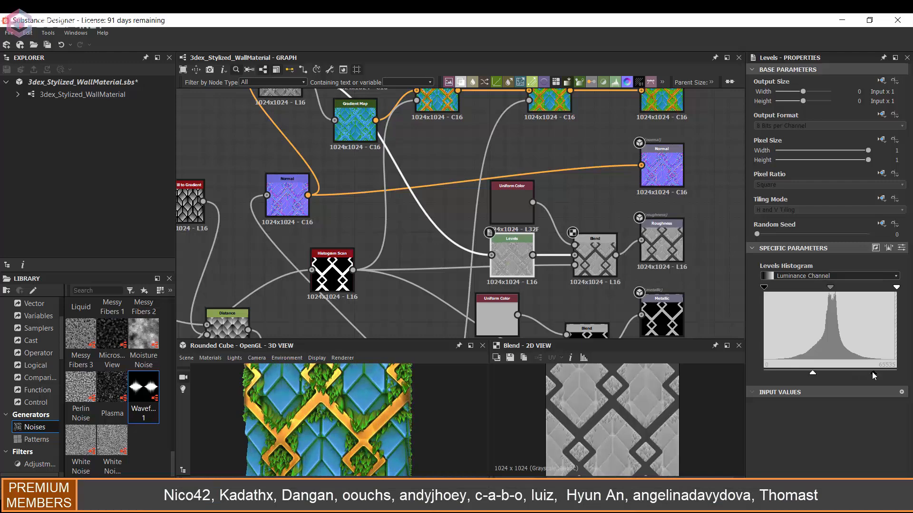
drag(873, 374, 850, 373)
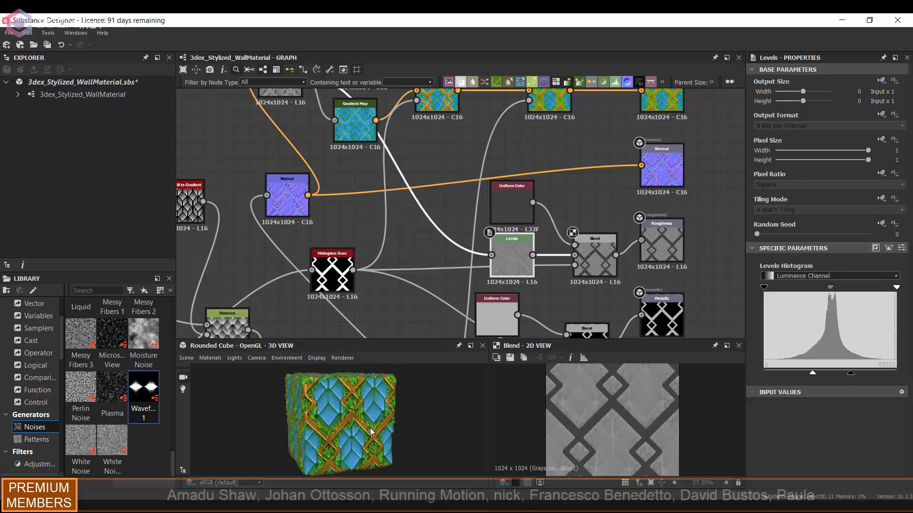
scroll(358, 414, down, 3)
scroll(442, 214, down, 3)
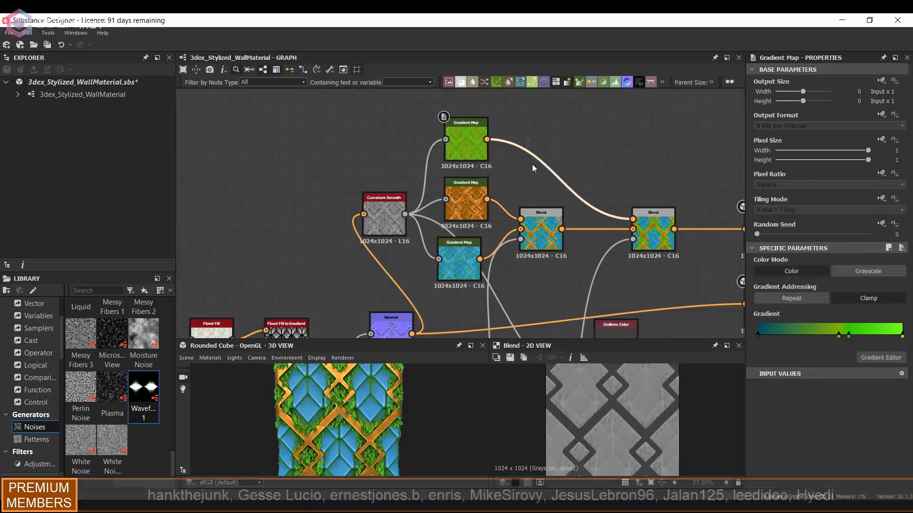
Step: Experiment with the HSL node's hue, lightness and saturation on the tufts, then undo back to green
click(560, 182)
drag(821, 271, 798, 270)
drag(357, 414, 385, 435)
scroll(385, 436, up, 3)
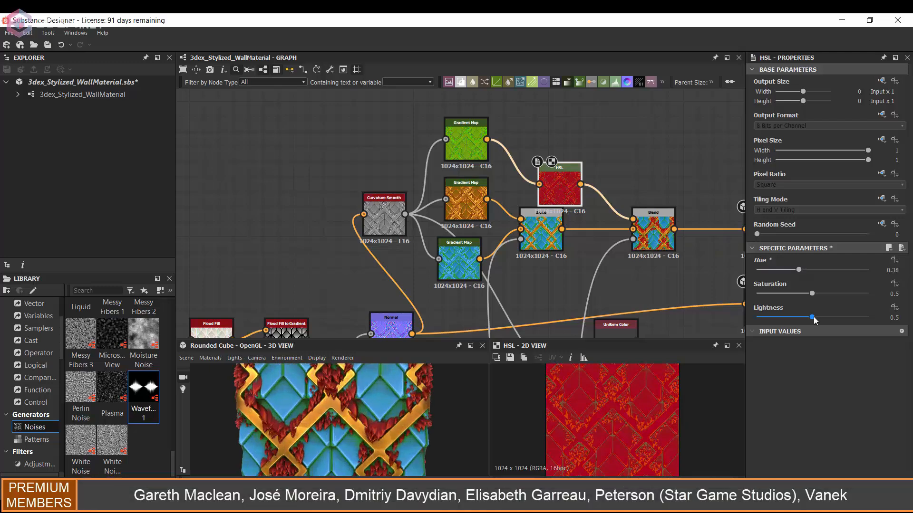
mouse_move(811, 318)
mouse_down()
mouse_move(829, 317)
mouse_move(808, 294)
mouse_up()
scroll(371, 389, down, 3)
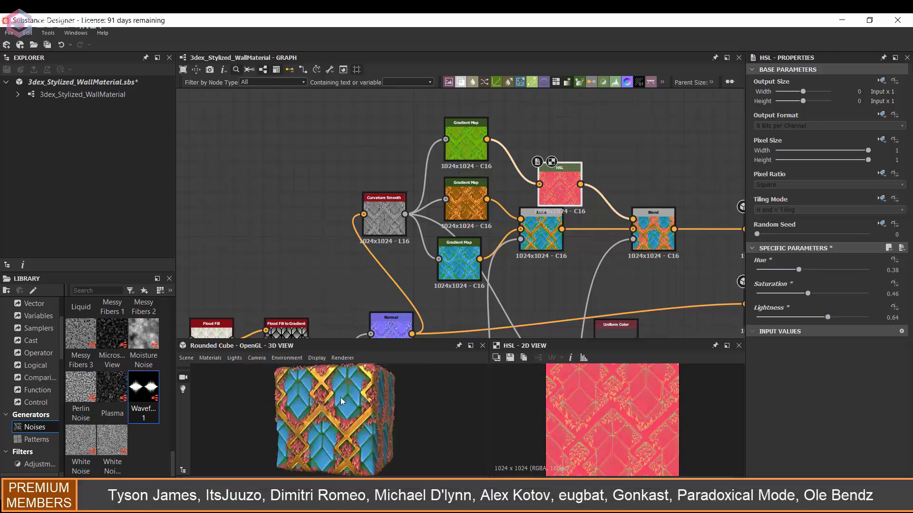
drag(357, 399, 370, 389)
key(ctrl+z)
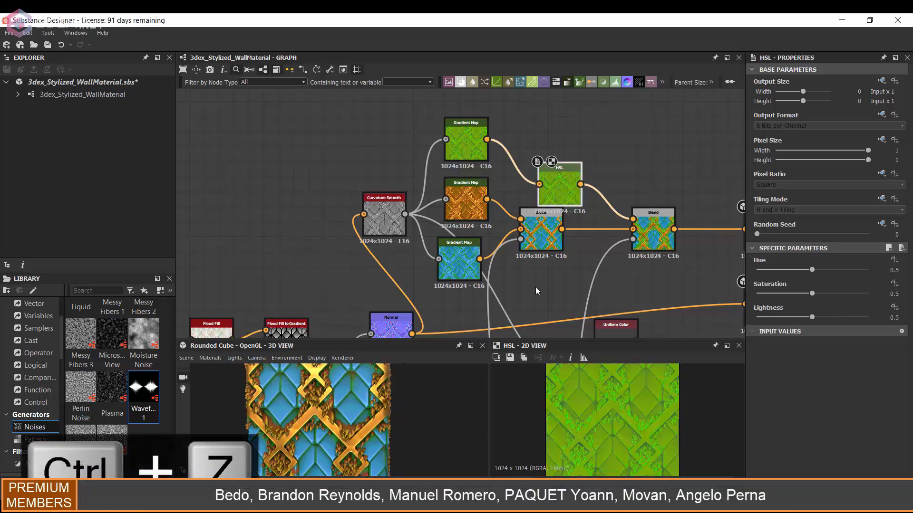
Step: Set the tuft hue to 0.54 with saturation and lightness 0.5, and preview the colour Blend
mouse_move(798, 272)
mouse_down()
mouse_move(824, 271)
mouse_move(815, 271)
mouse_up()
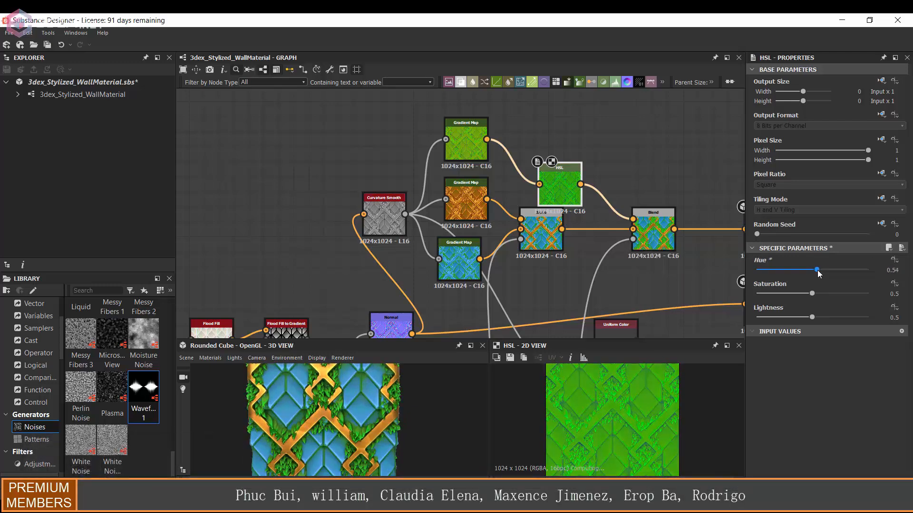
scroll(392, 380, down, 2)
drag(812, 318, 818, 318)
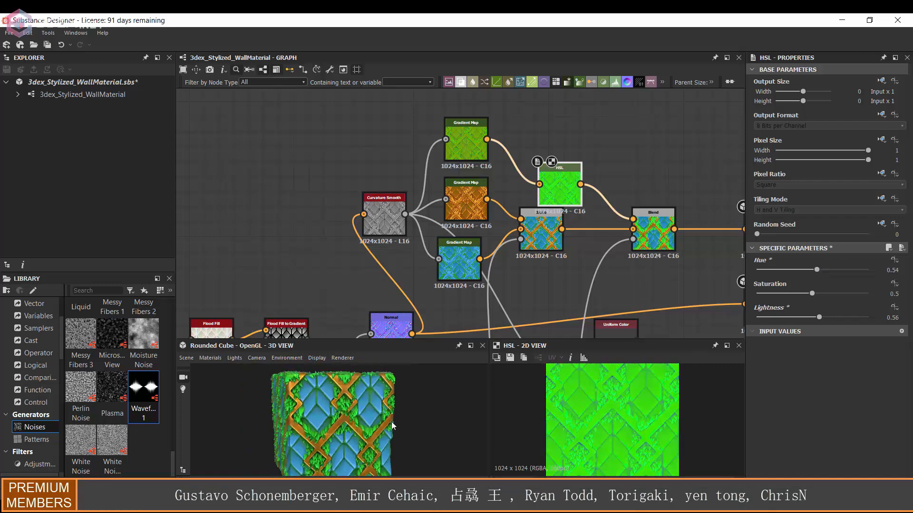
key(ctrl+z)
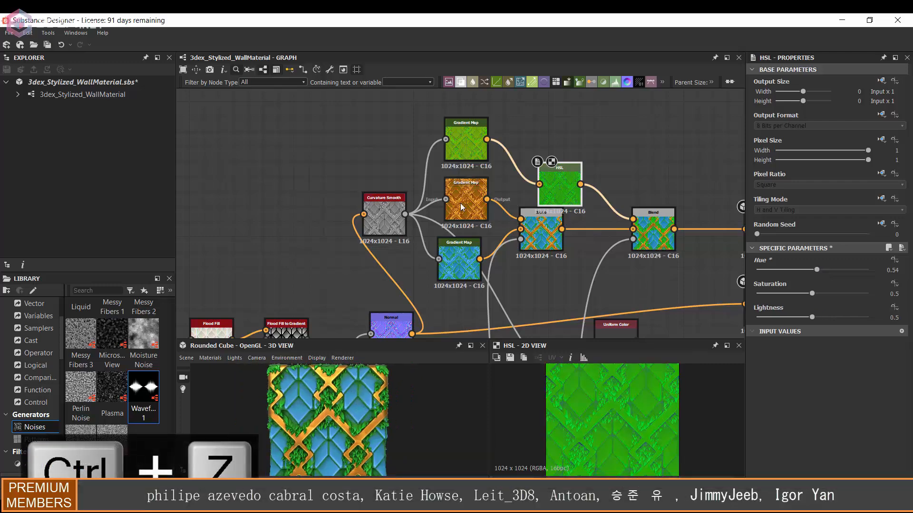
double_click(466, 200)
double_click(541, 232)
scroll(554, 271, down, 5)
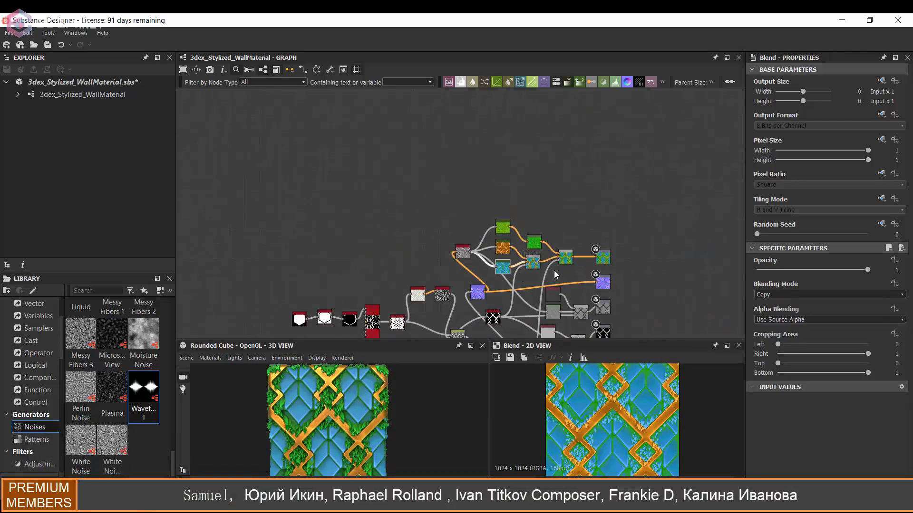
scroll(554, 271, up, 5)
Step: Duplicate a Uniform Color and add another Blend node into the roughness chain
double_click(549, 252)
scroll(549, 252, up, 4)
scroll(666, 261, up, 3)
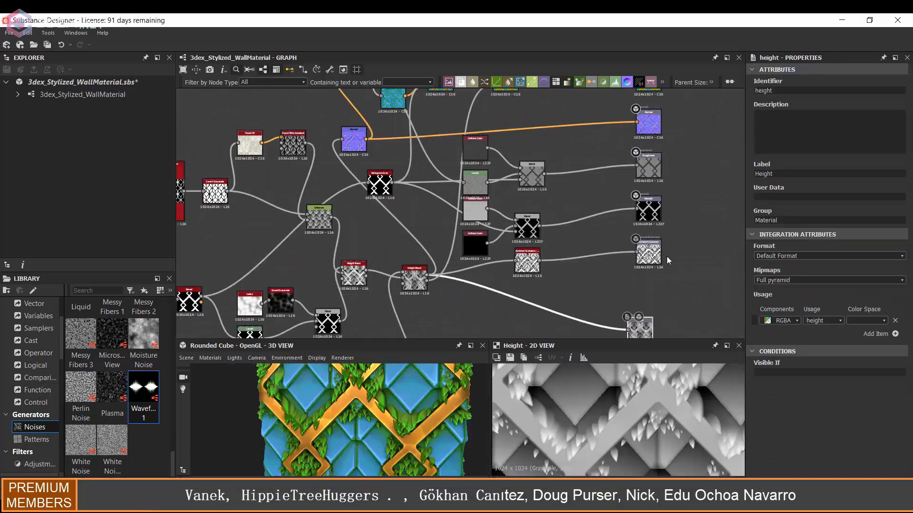
mouse_move(556, 214)
mouse_down()
mouse_move(522, 165)
mouse_move(588, 202)
mouse_up()
click(446, 164)
key(ctrl+d)
click(558, 216)
key(space)
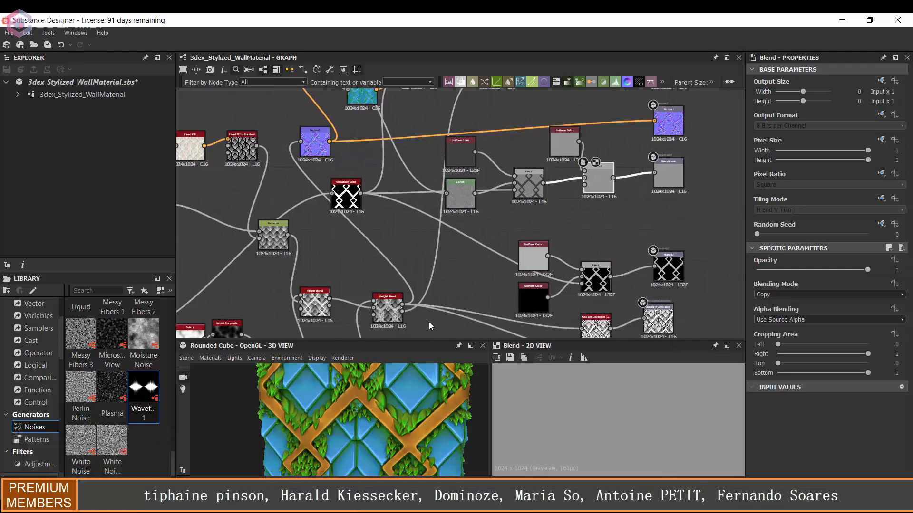
scroll(589, 202, down, 2)
Step: Preview the basecolor, roughness Blend and lower mask Blend outputs in turn
drag(356, 421, 399, 421)
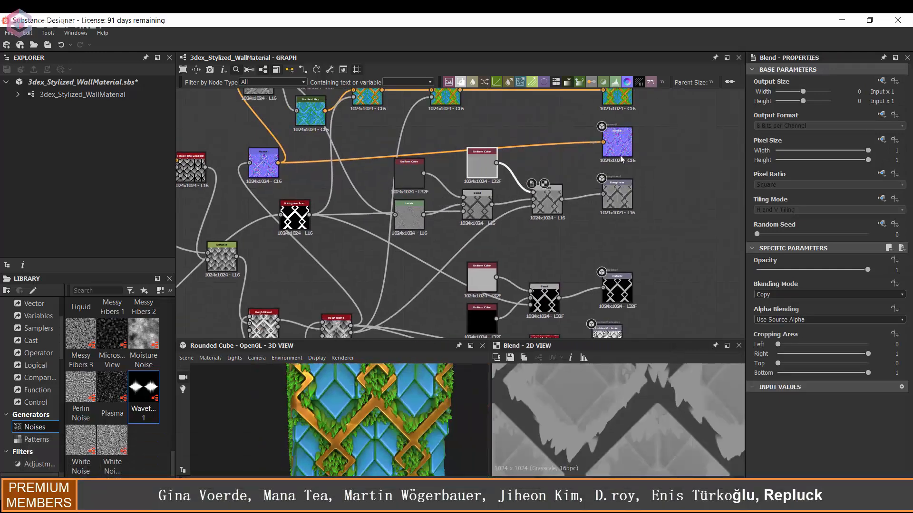
double_click(617, 103)
double_click(547, 200)
drag(547, 200, 559, 252)
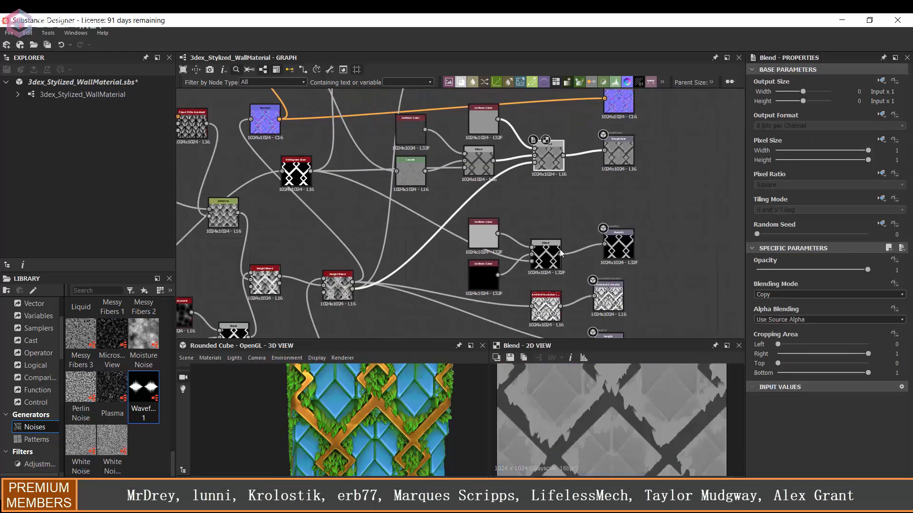
double_click(548, 256)
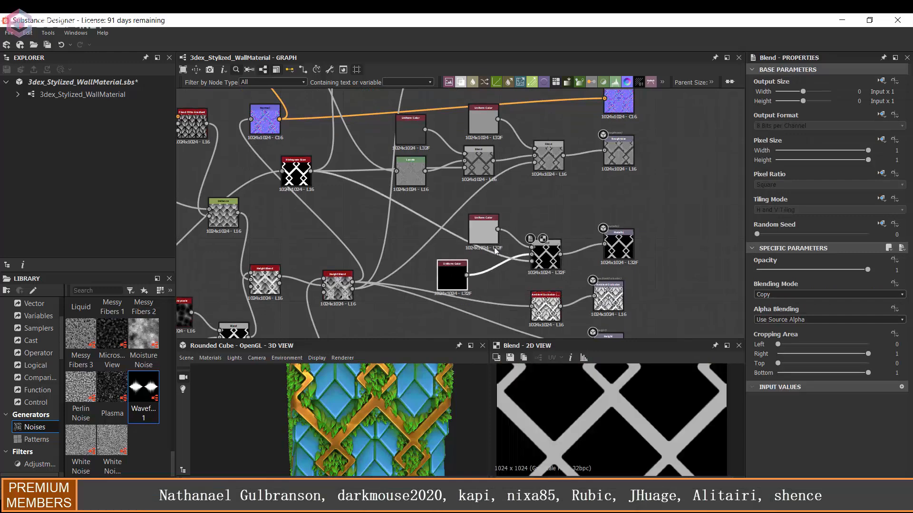
Step: Insert a Blend before the mask adding the leaf shapes onto the lattice in Add (Linear Dodge) mode
drag(451, 274, 494, 274)
key(space)
click(471, 235)
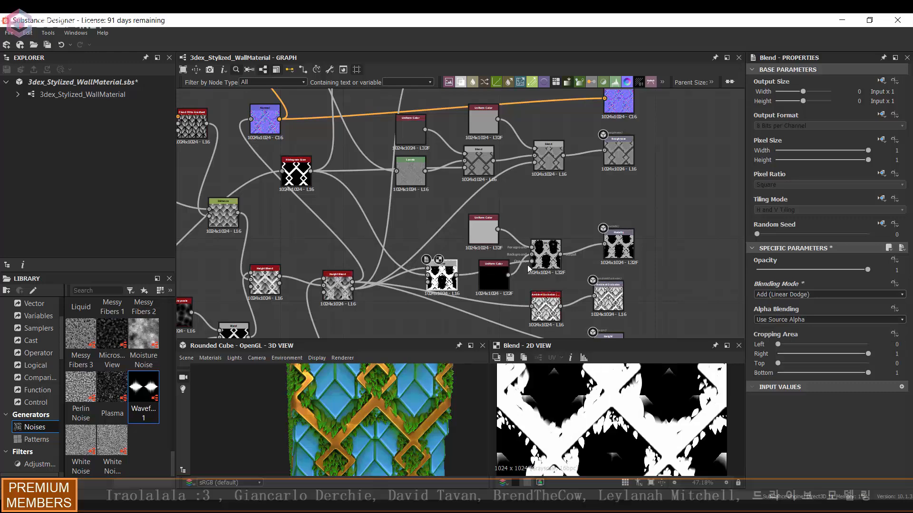
drag(494, 275, 494, 288)
drag(404, 399, 387, 406)
scroll(486, 289, down, 3)
scroll(428, 214, down, 2)
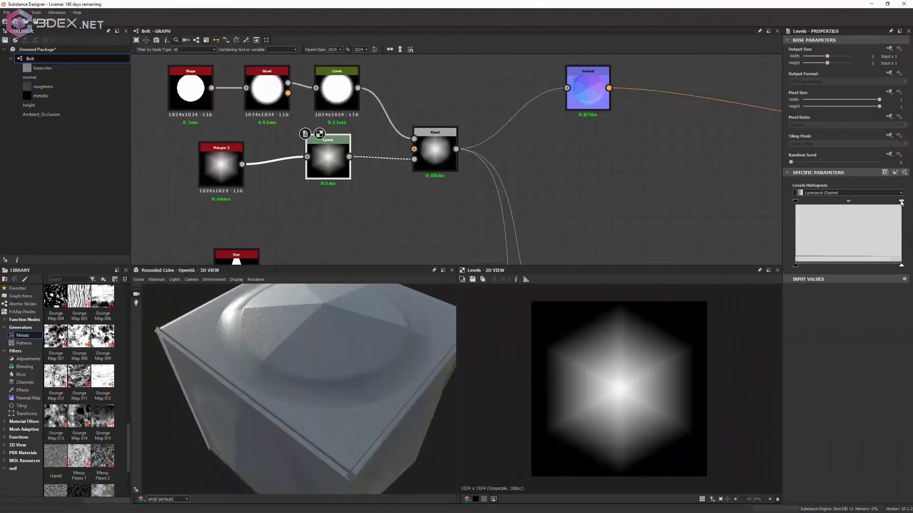
Step: Brighten the bolt graph's Levels result, angle the metal-sheet preview and reach its material settings
drag(900, 202, 828, 201)
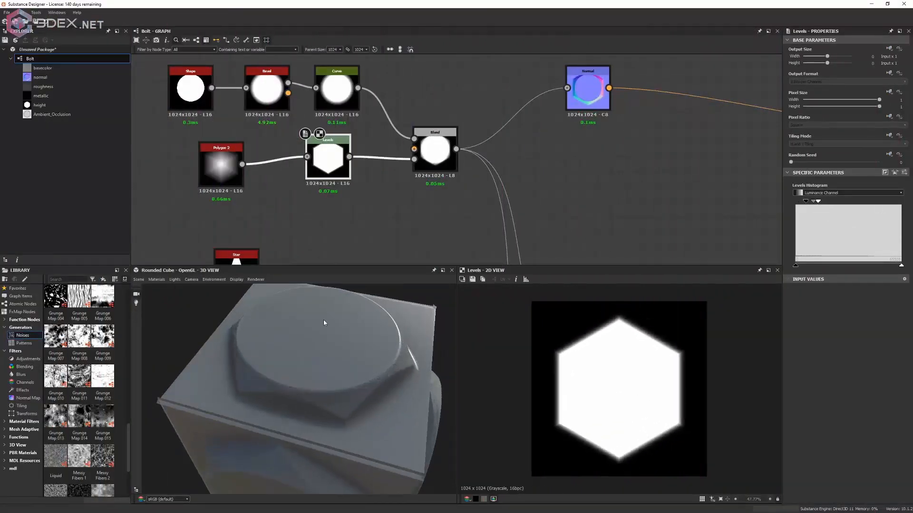
scroll(324, 322, up, 3)
scroll(459, 151, up, 2)
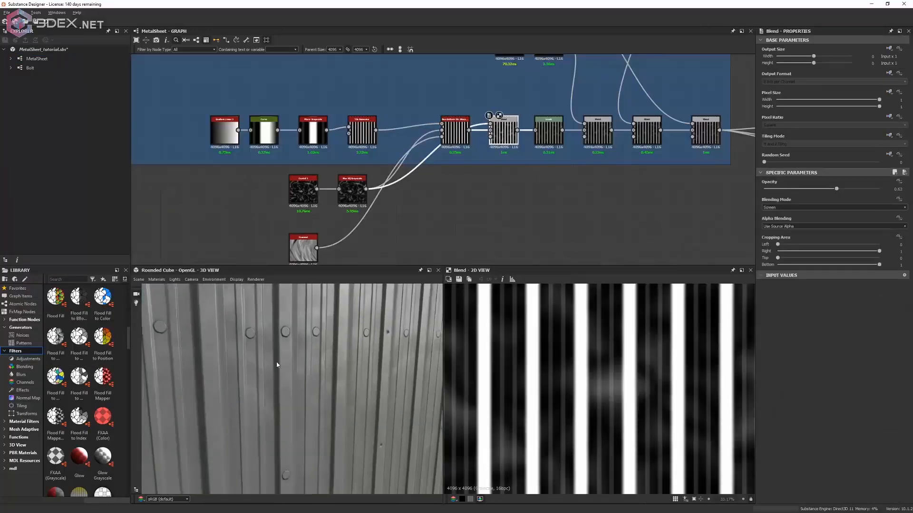
mouse_move(201, 368)
mouse_down()
mouse_move(285, 357)
mouse_move(383, 372)
mouse_up()
click(214, 306)
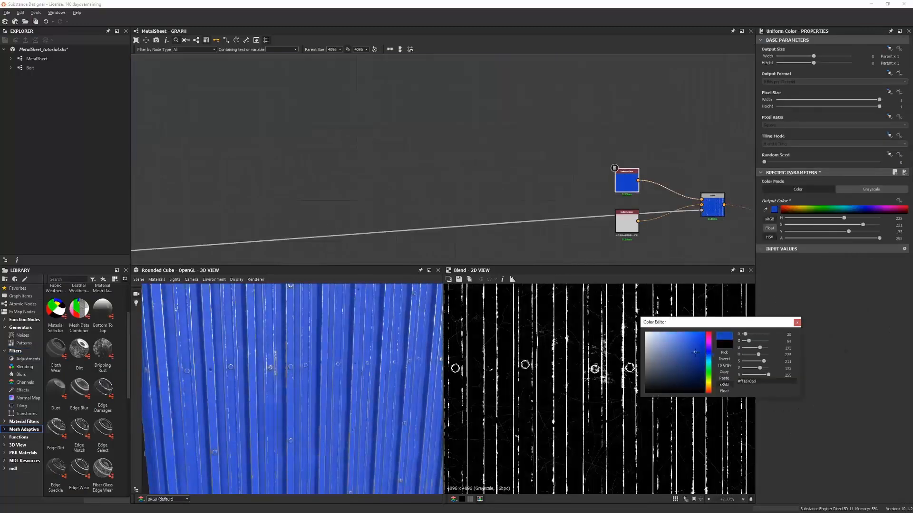